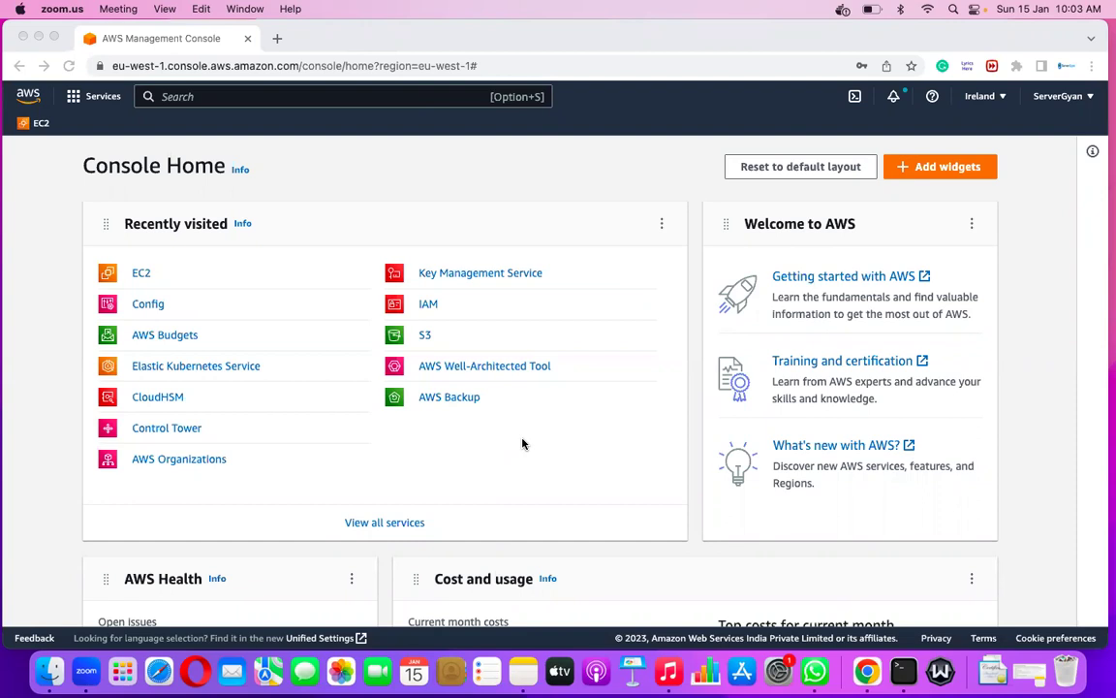
Switch to Notes and review the Linux Basics note's opening topics, from Linux basics through command line access and syntax
{"action": "left_click", "coordinate": [1032, 675]}
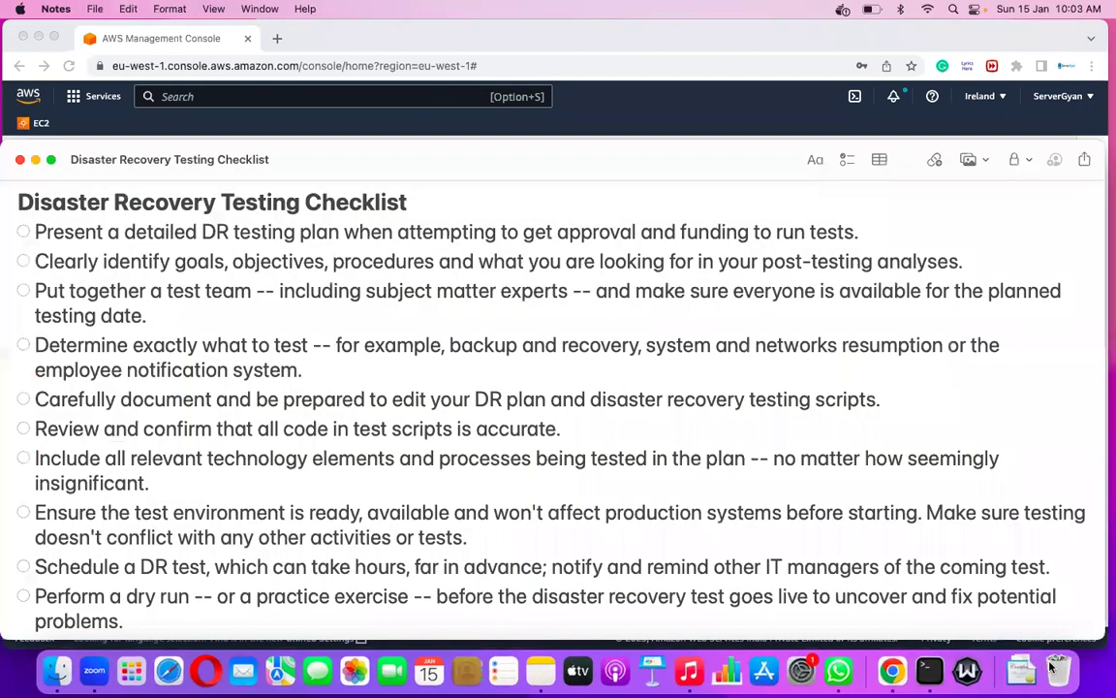
{"action": "key", "text": "ctrl+Right"}
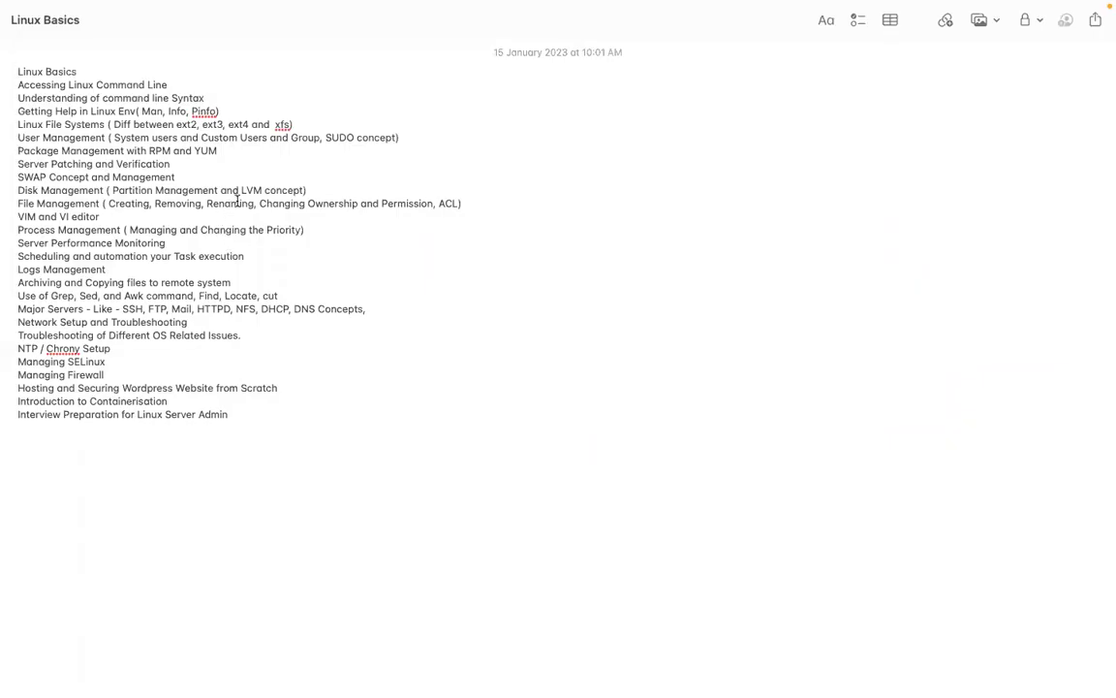
{"action": "left_click_drag", "start_coordinate": [18, 70], "coordinate": [91, 70]}
{"action": "left_click", "coordinate": [91, 70]}
{"action": "left_click_drag", "start_coordinate": [18, 69], "coordinate": [74, 72]}
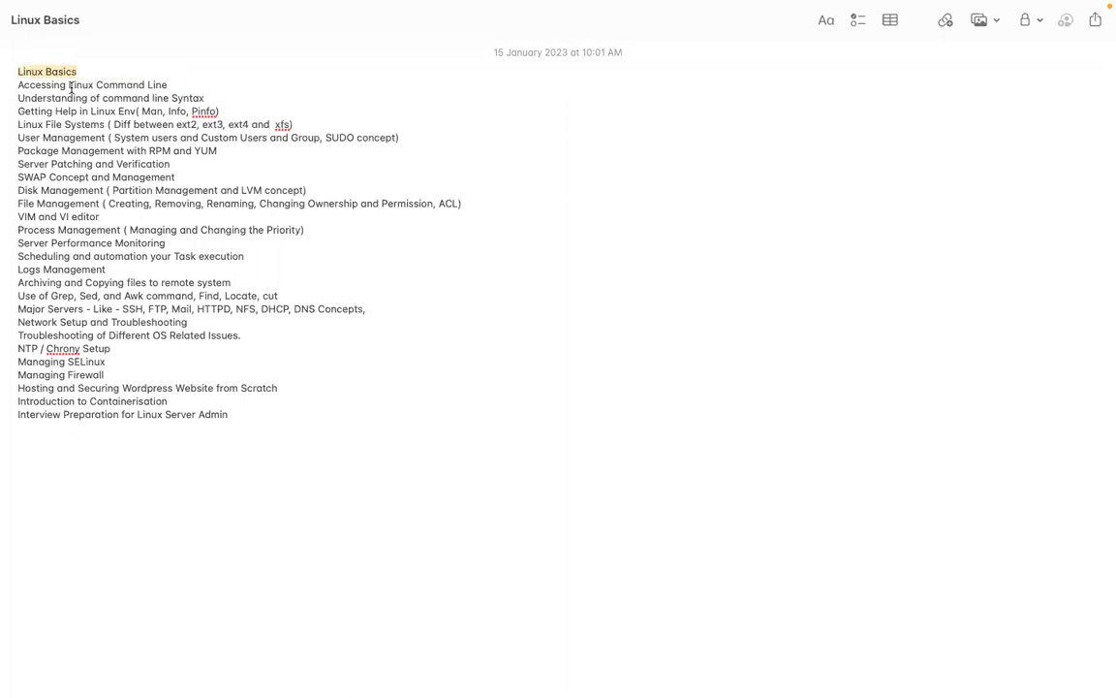
{"action": "double_click", "coordinate": [26, 86]}
{"action": "left_click_drag", "start_coordinate": [164, 84], "coordinate": [8, 84]}
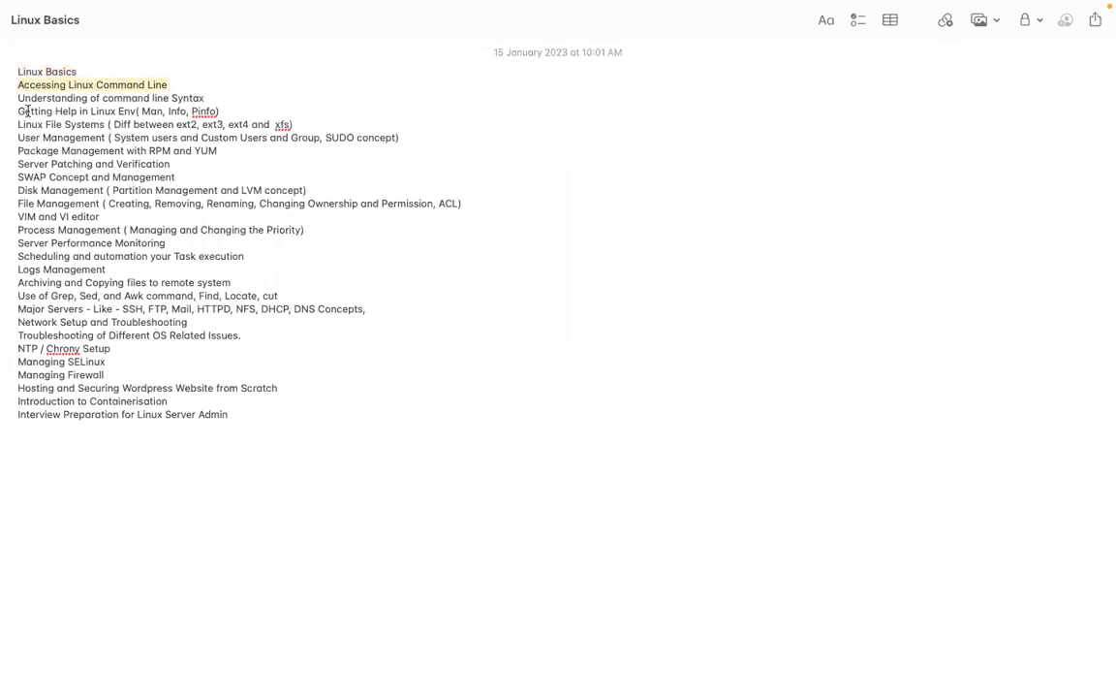
{"action": "left_click", "coordinate": [207, 98]}
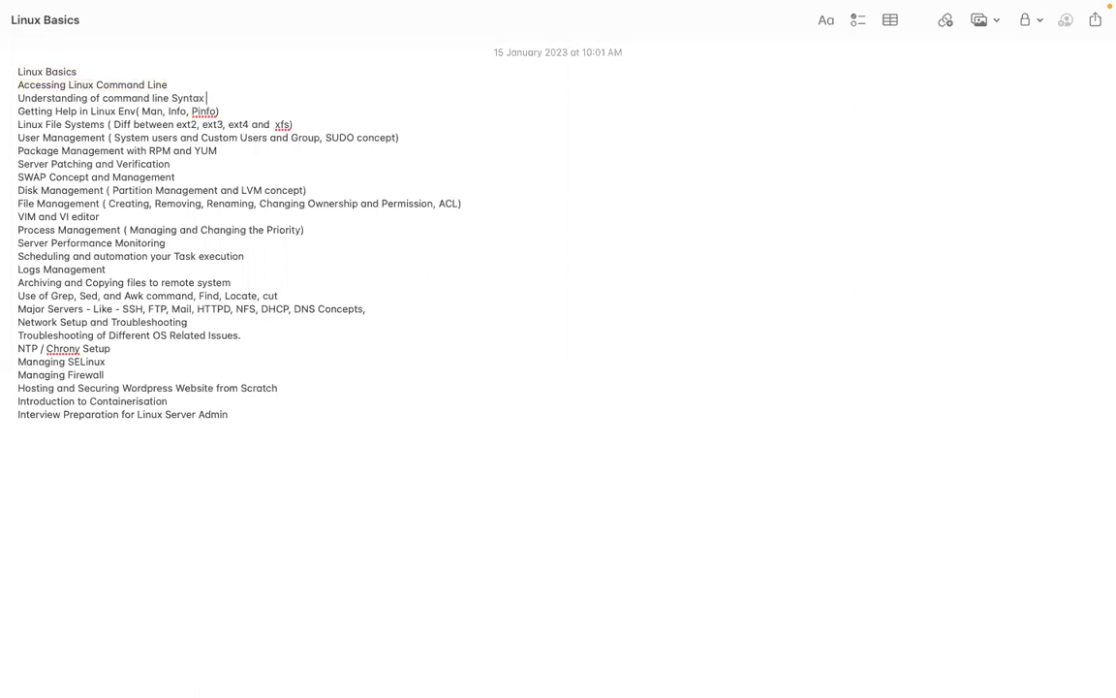
Review the note's topics from getting help and Linux file systems through package, SWAP and disk management
{"action": "left_click_drag", "start_coordinate": [141, 112], "coordinate": [218, 111]}
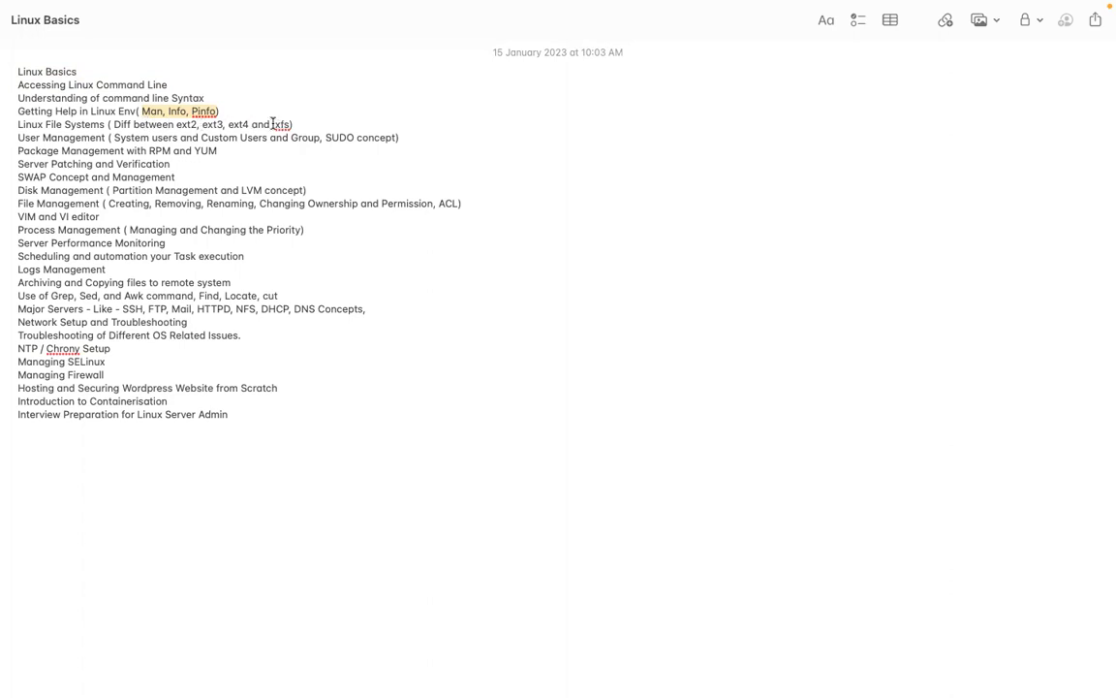
{"action": "left_click_drag", "start_coordinate": [112, 124], "coordinate": [293, 124]}
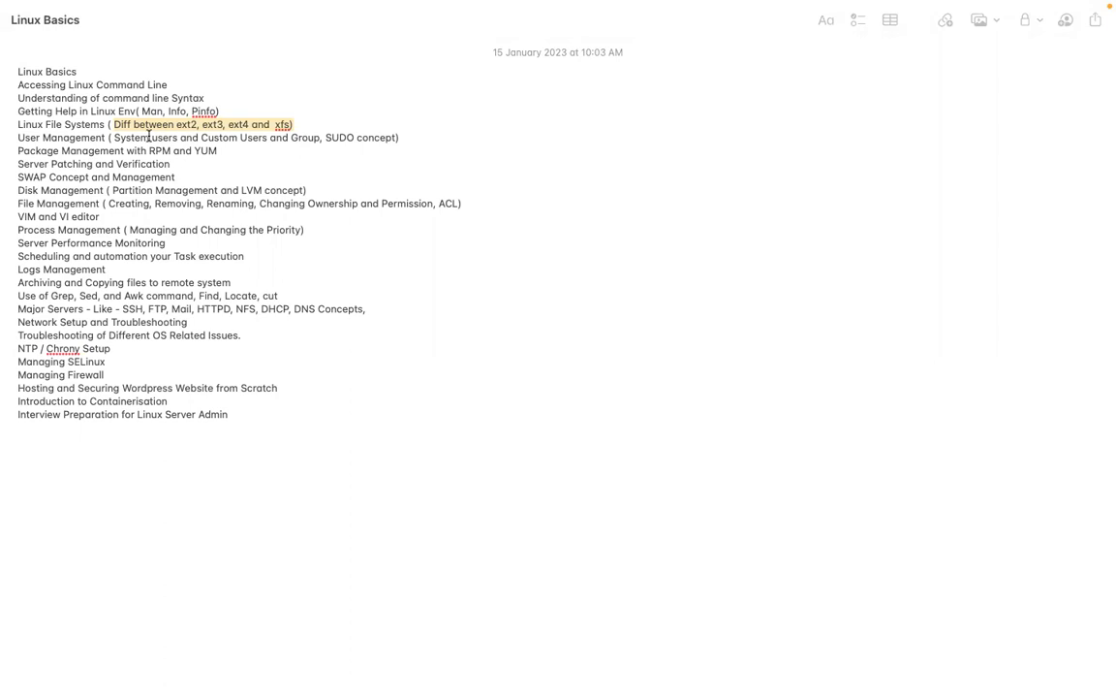
{"action": "double_click", "coordinate": [94, 150]}
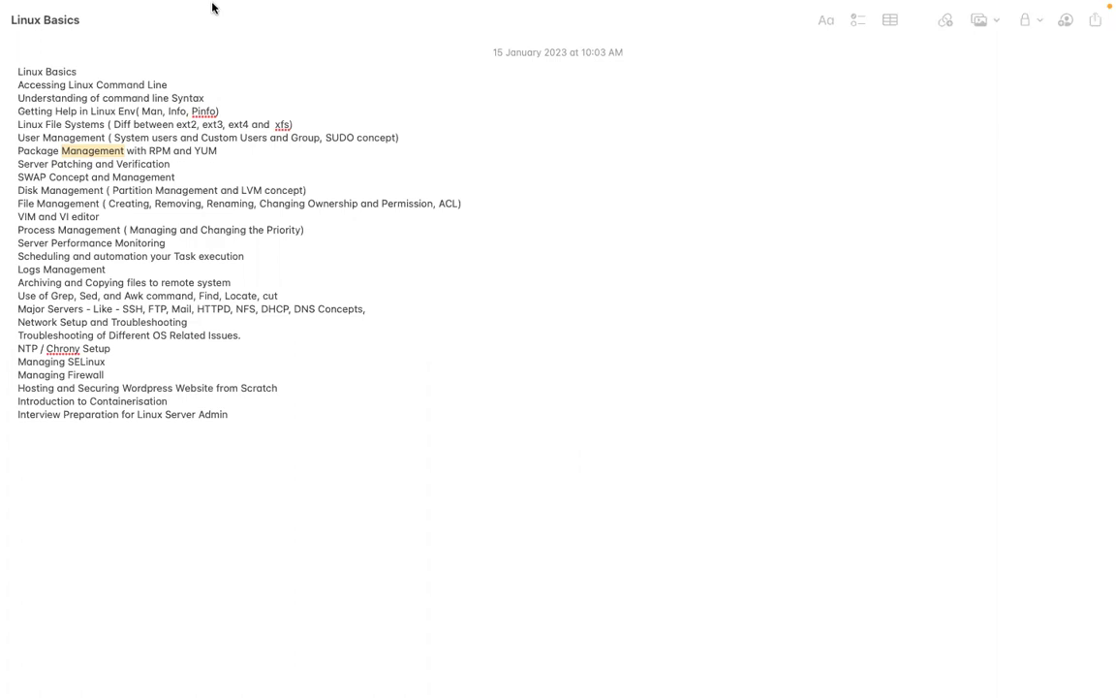
{"action": "left_click", "coordinate": [172, 165]}
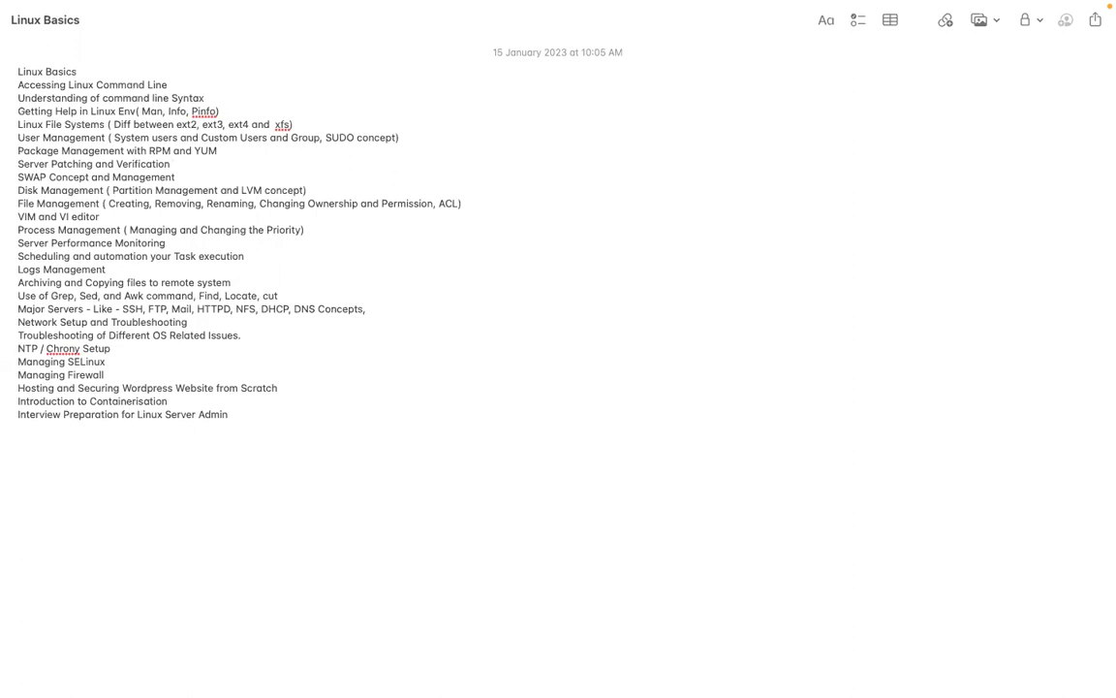
{"action": "left_click", "coordinate": [179, 178]}
{"action": "double_click", "coordinate": [162, 192]}
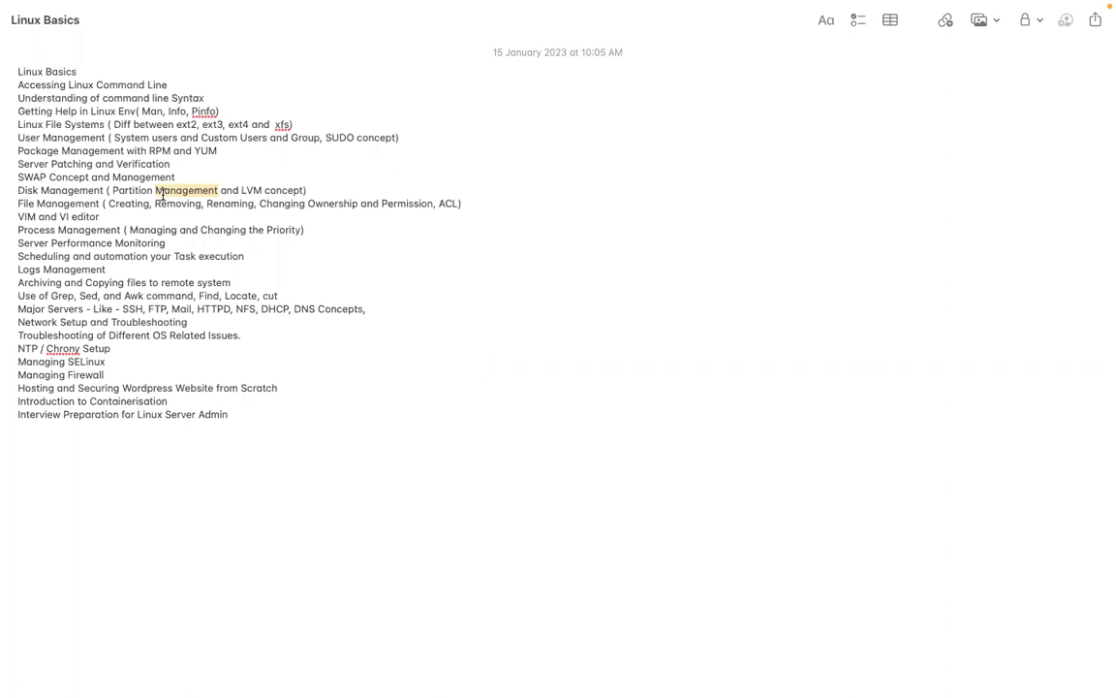
Review the topics from File Management to Interview Preparation for Linux Server Admin, followed by the whole list
{"action": "left_click_drag", "start_coordinate": [17, 201], "coordinate": [261, 410]}
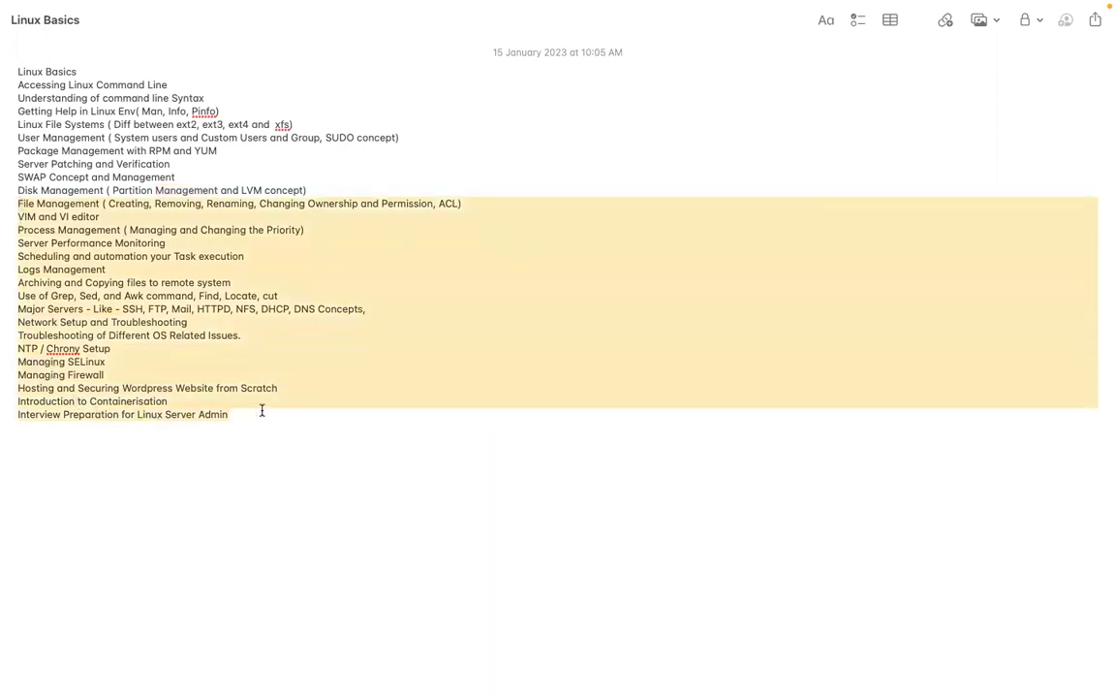
{"action": "left_click", "coordinate": [261, 411]}
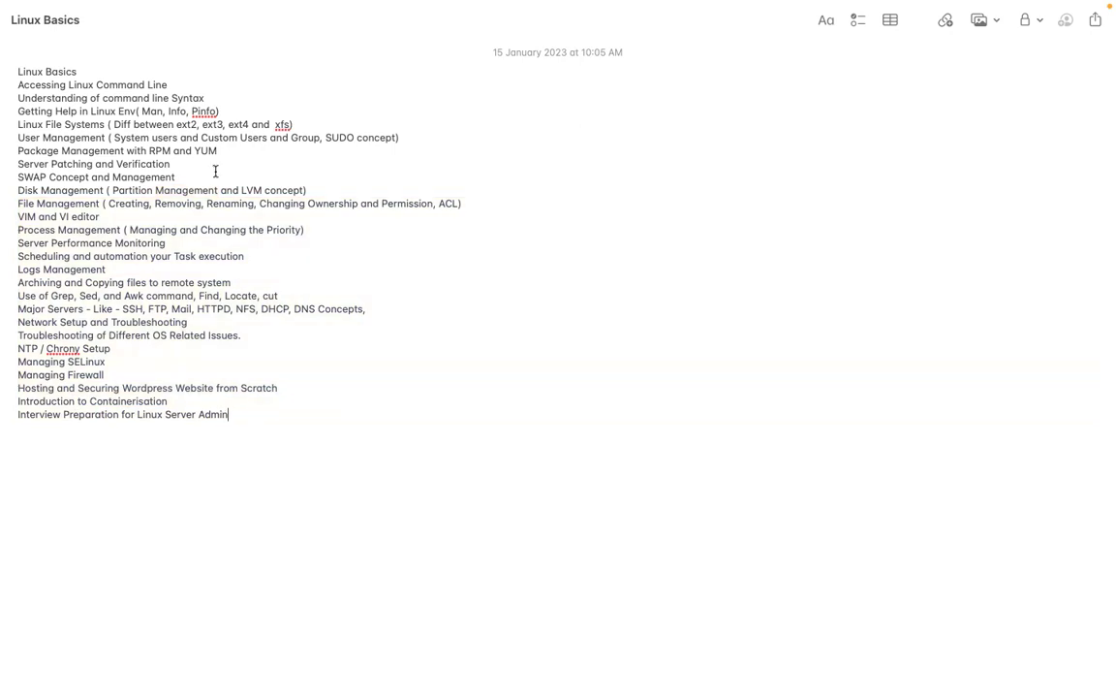
{"action": "left_click_drag", "start_coordinate": [18, 70], "coordinate": [236, 414]}
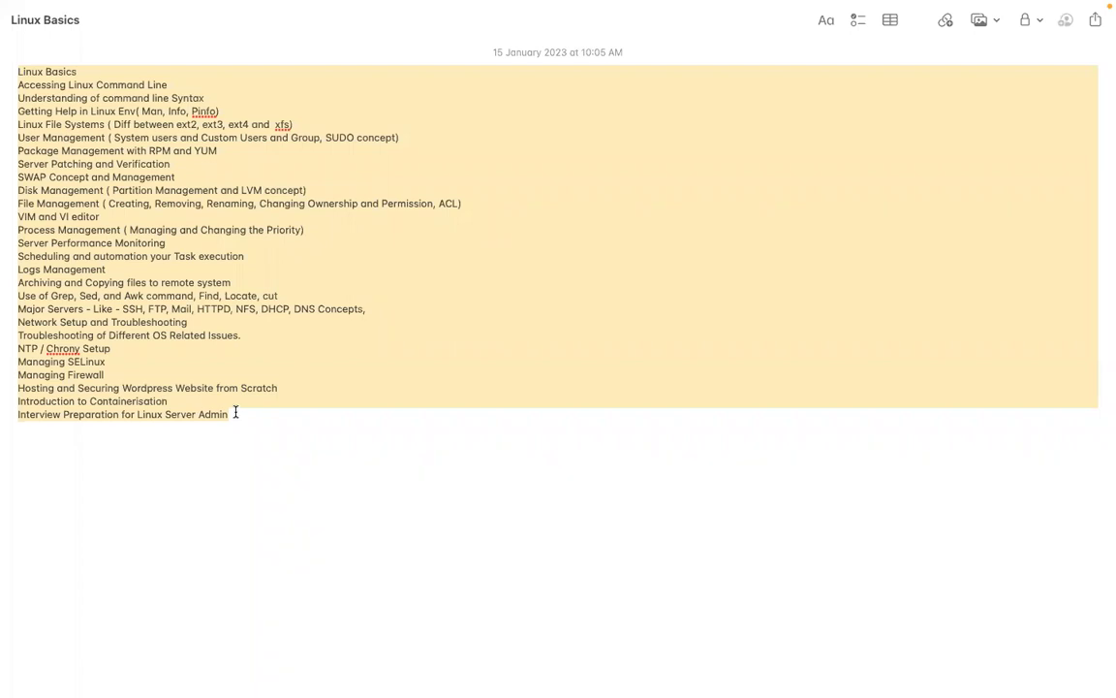
{"action": "left_click", "coordinate": [235, 413]}
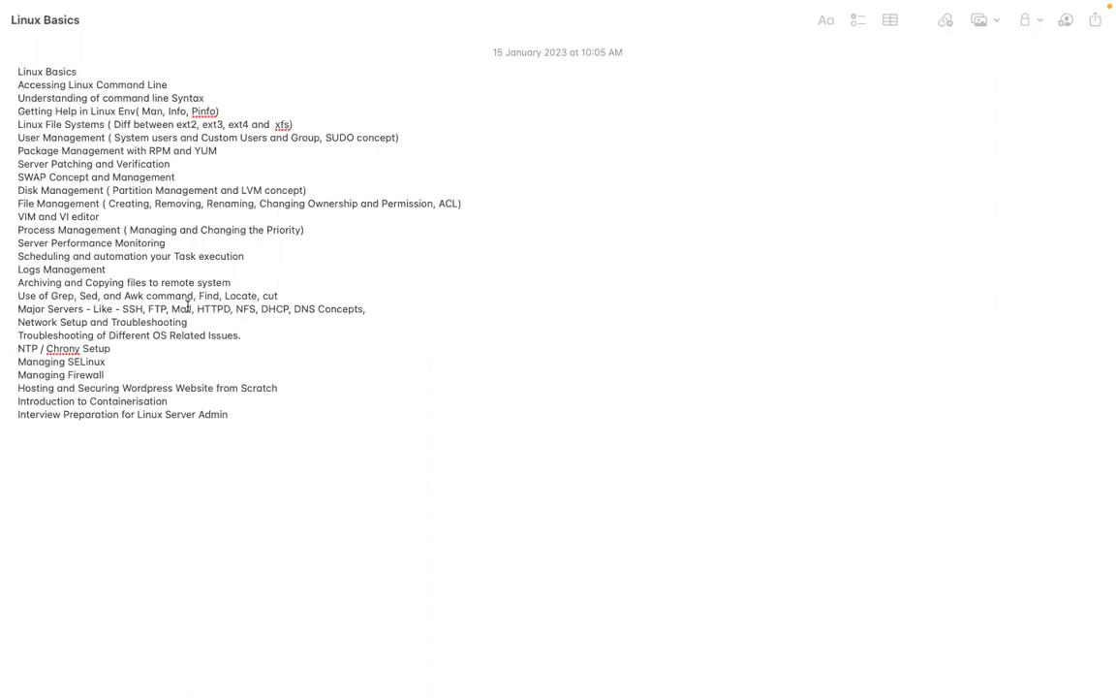
Add a new line reading "Shell Scripting" below the Grep, Sed and Awk topic in the Linux Basics note
{"action": "left_click_drag", "start_coordinate": [62, 297], "coordinate": [14, 294]}
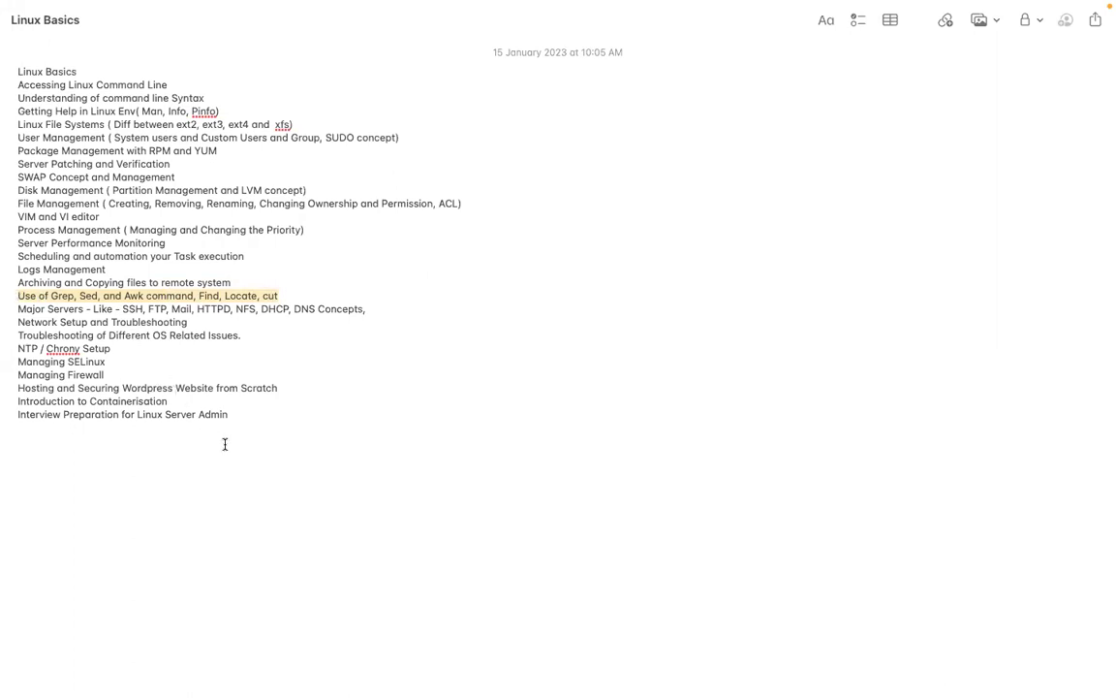
{"action": "left_click", "coordinate": [282, 295]}
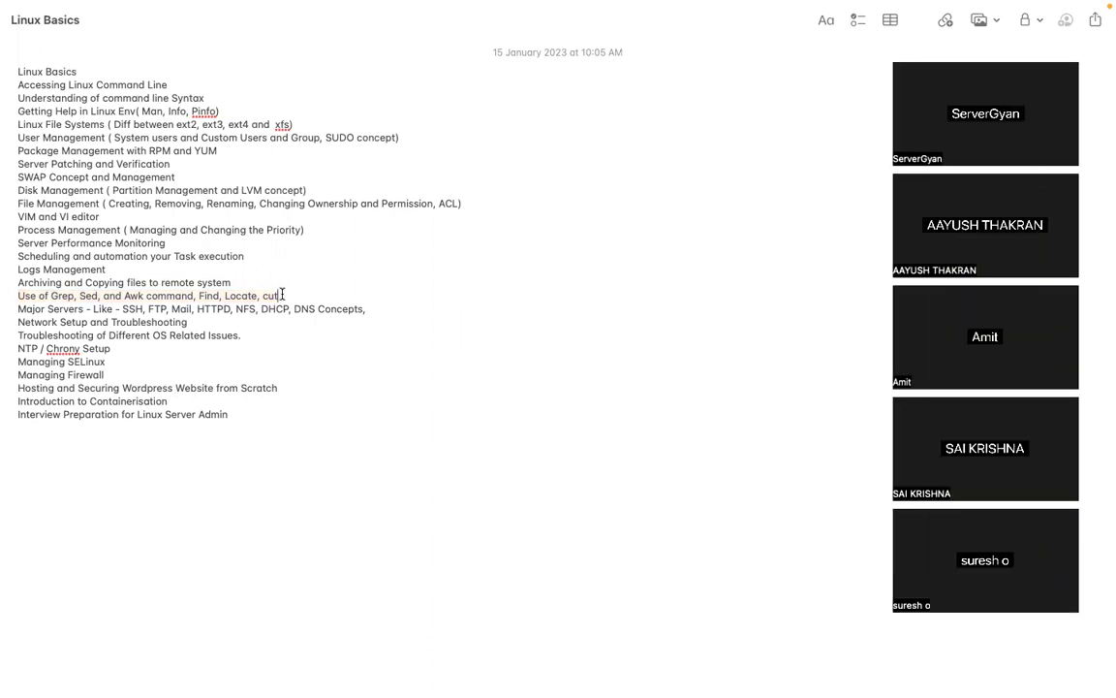
{"action": "key", "text": "Return"}
{"action": "type", "text": "Shell Scri"}
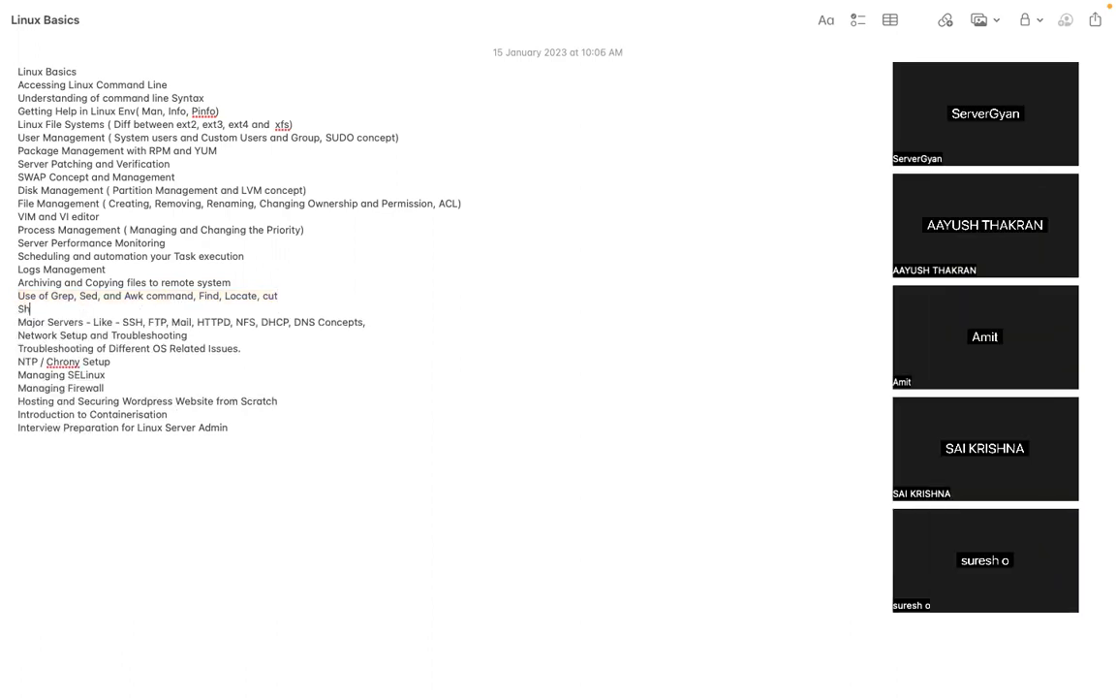
{"action": "type", "text": "pting"}
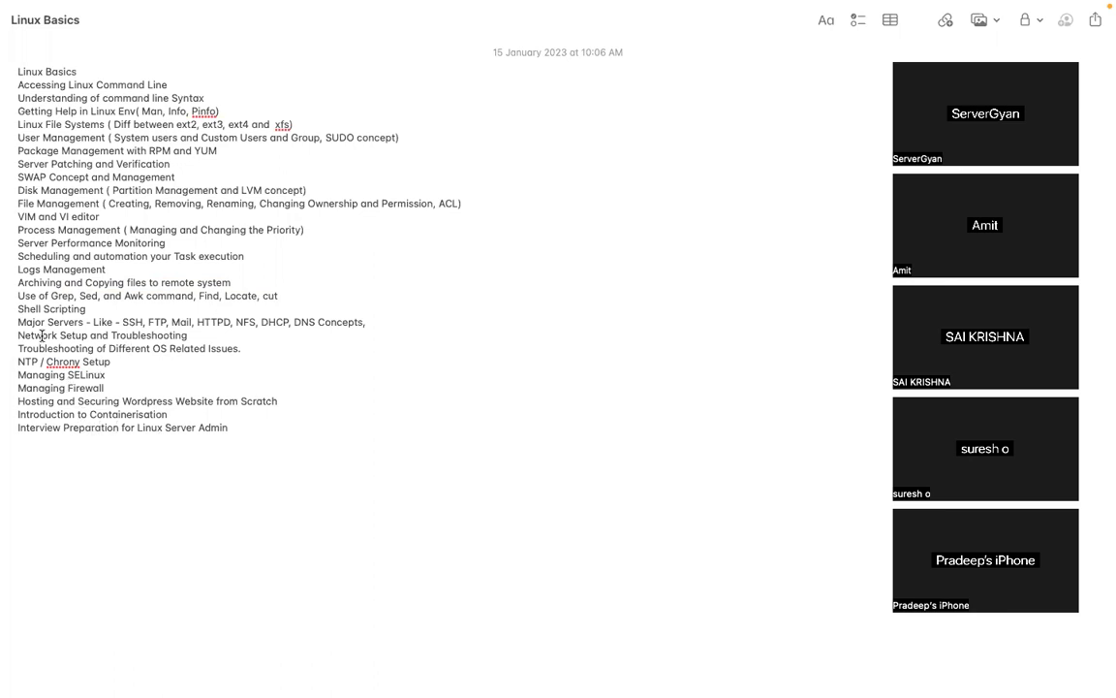
{"action": "left_click", "coordinate": [111, 335]}
{"action": "key", "text": "Return"}
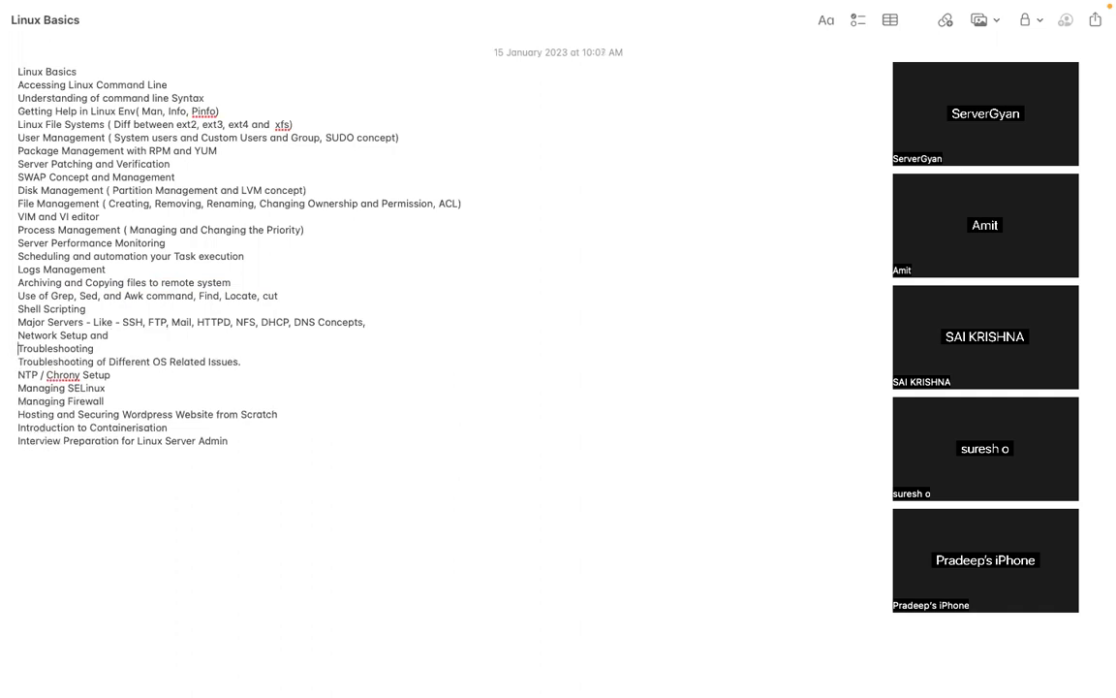
{"action": "double_click", "coordinate": [136, 324]}
{"action": "double_click", "coordinate": [214, 323]}
{"action": "double_click", "coordinate": [303, 324]}
{"action": "left_click", "coordinate": [17, 349]}
{"action": "key", "text": "BackSpace"}
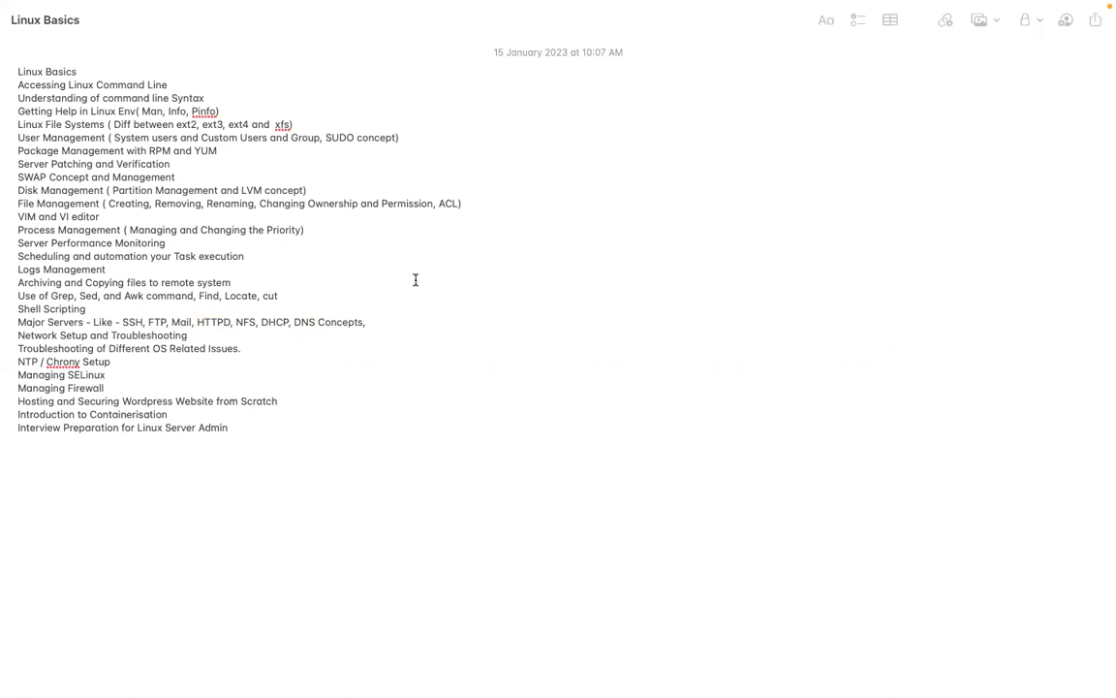
Close the Disaster Recovery Testing Checklist note and open the EC2 dashboard in Chrome's AWS console, dismissing the SQL Server notice
{"action": "key", "text": "ctrl+Left"}
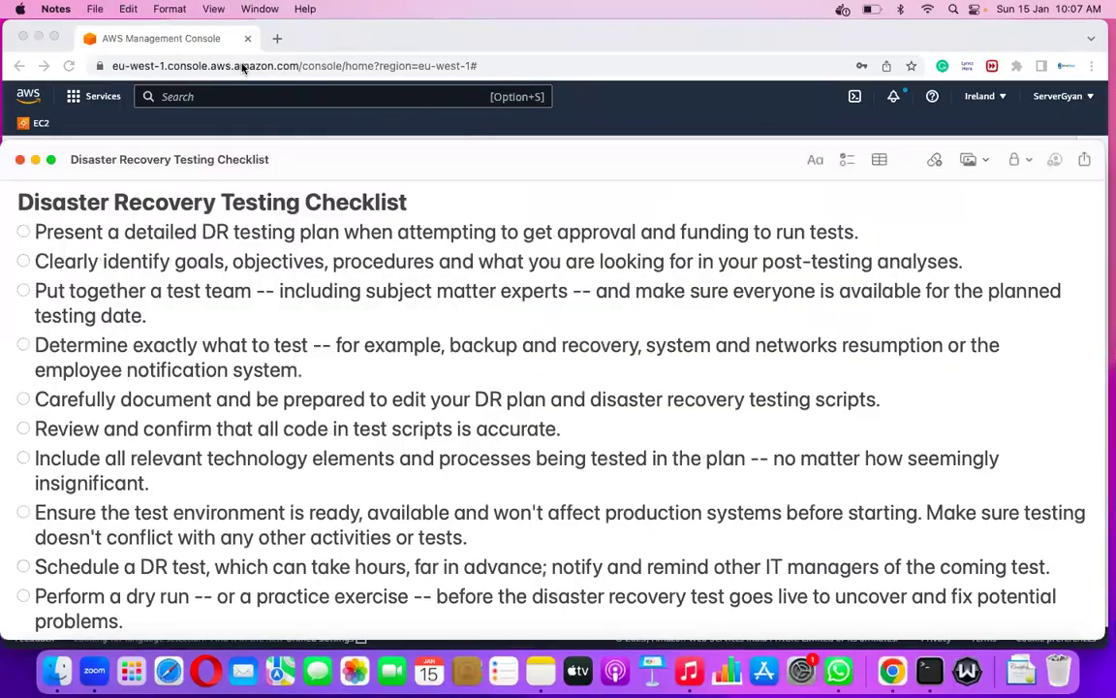
{"action": "left_click", "coordinate": [19, 159]}
{"action": "left_click", "coordinate": [303, 189]}
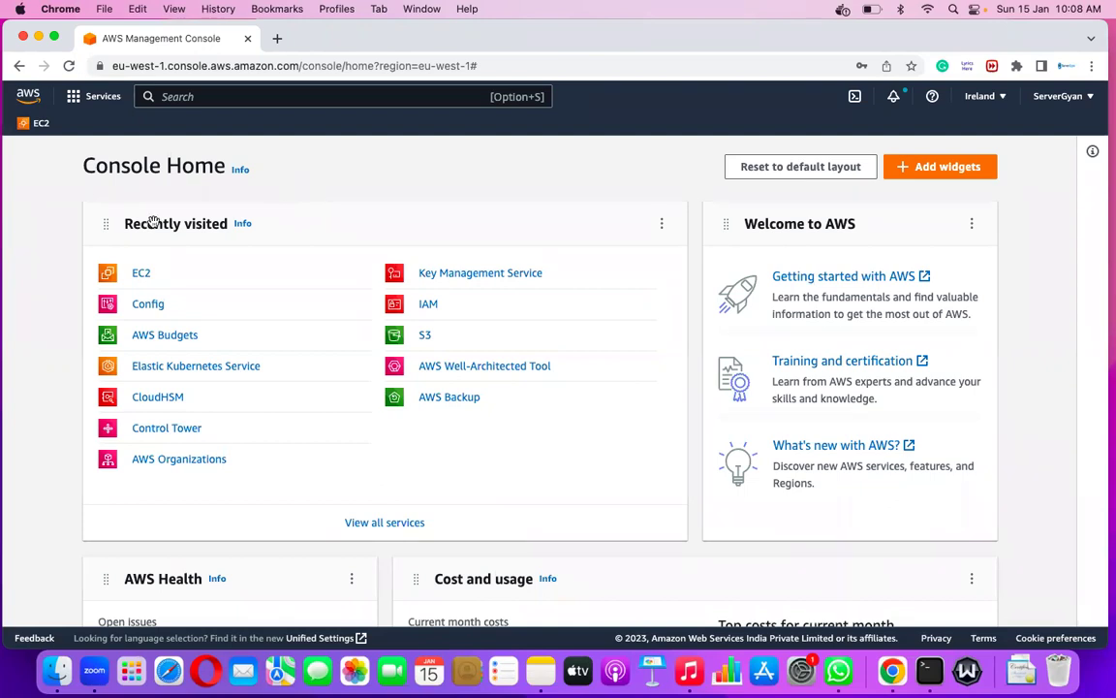
{"action": "left_click", "coordinate": [141, 275]}
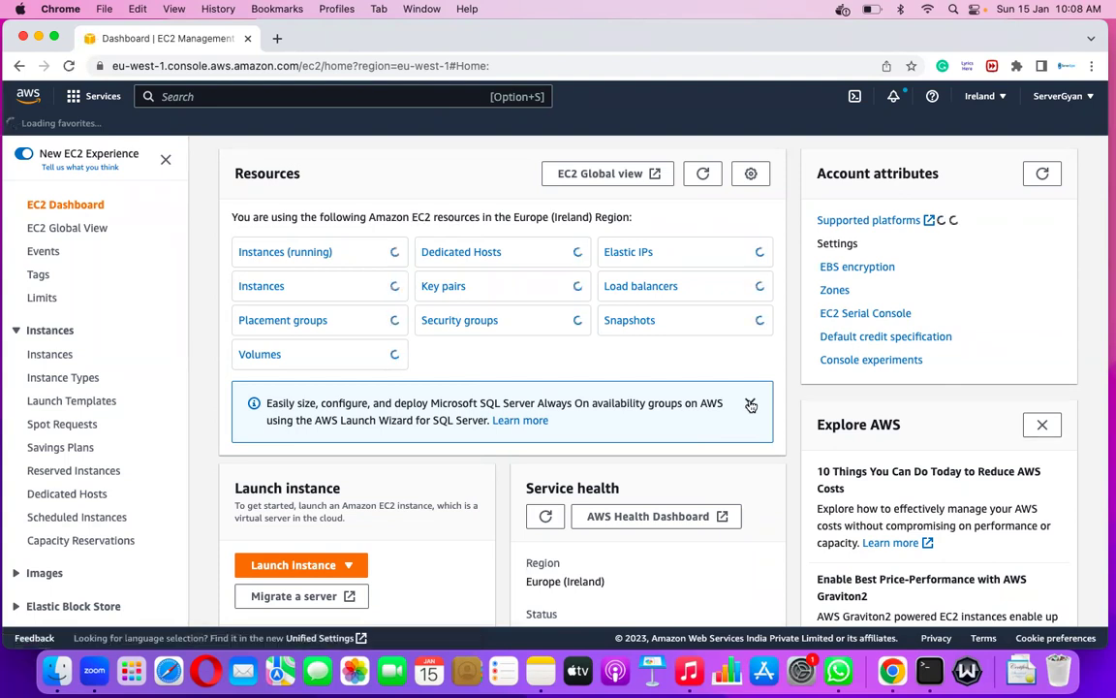
{"action": "left_click", "coordinate": [750, 405]}
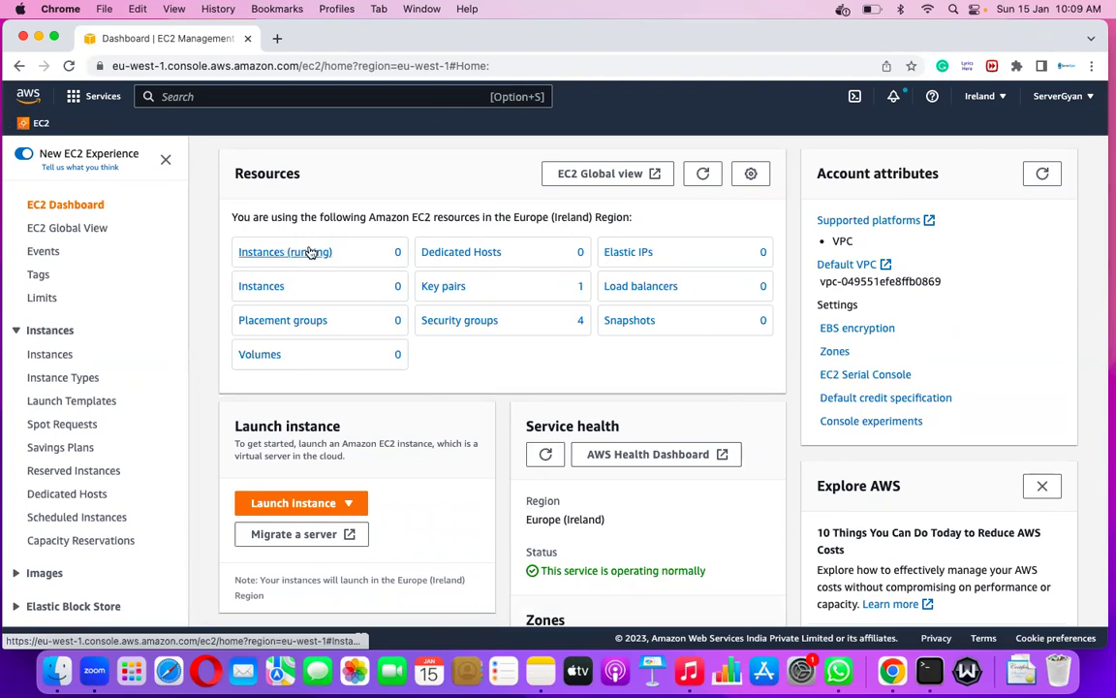
Switch the AWS region to Asia Pacific (Mumbai) and open its list of EC2 instances
{"action": "left_click", "coordinate": [974, 100]}
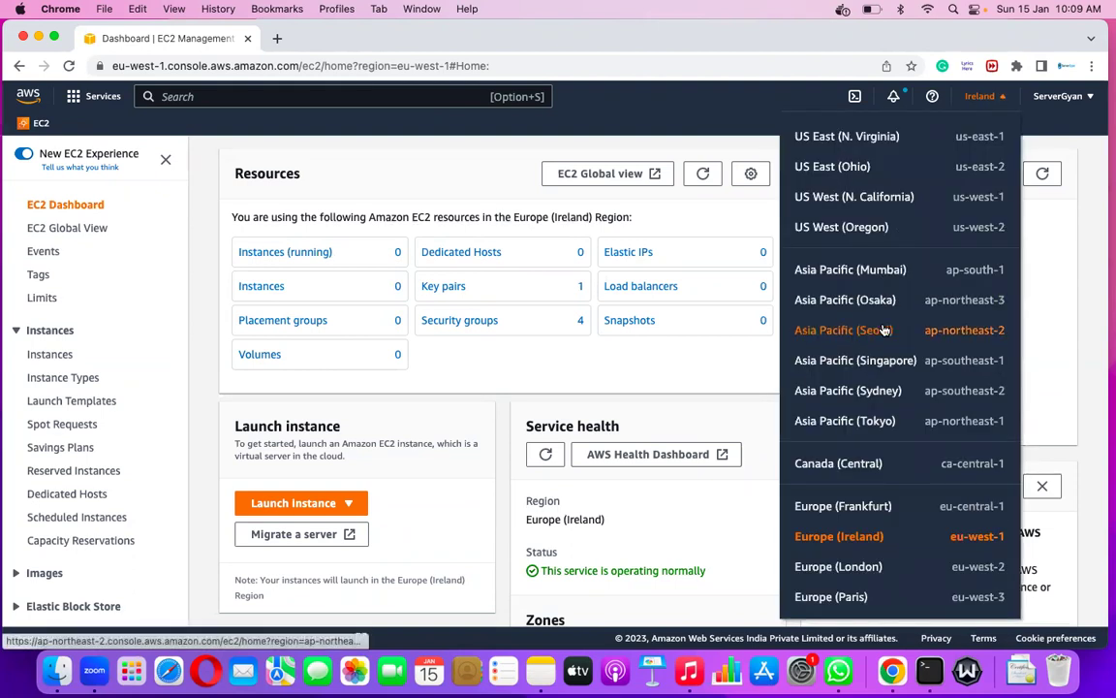
{"action": "left_click", "coordinate": [879, 272]}
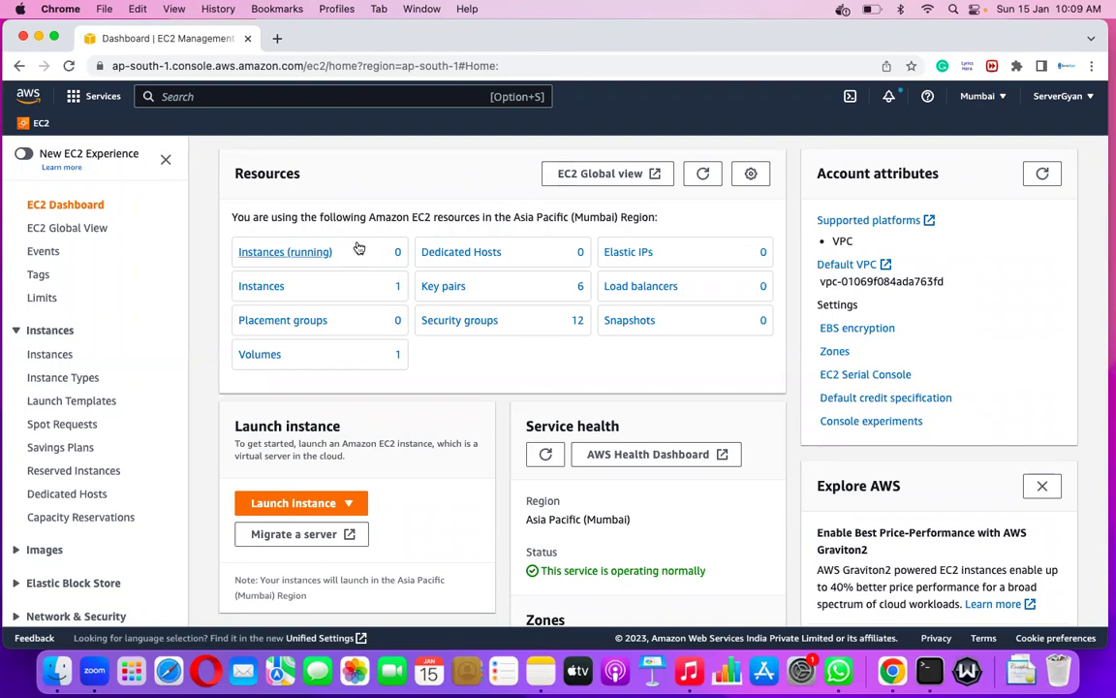
{"action": "left_click", "coordinate": [275, 287]}
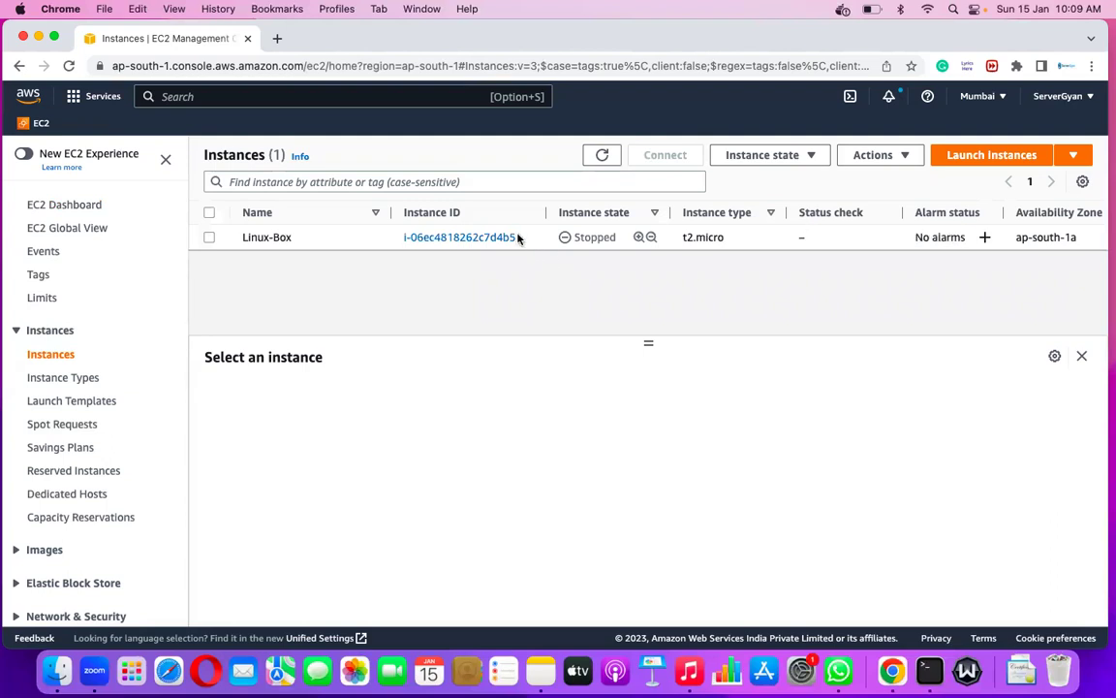
Terminate the existing Linux-Box instance and dismiss the notification
{"action": "left_click", "coordinate": [209, 237]}
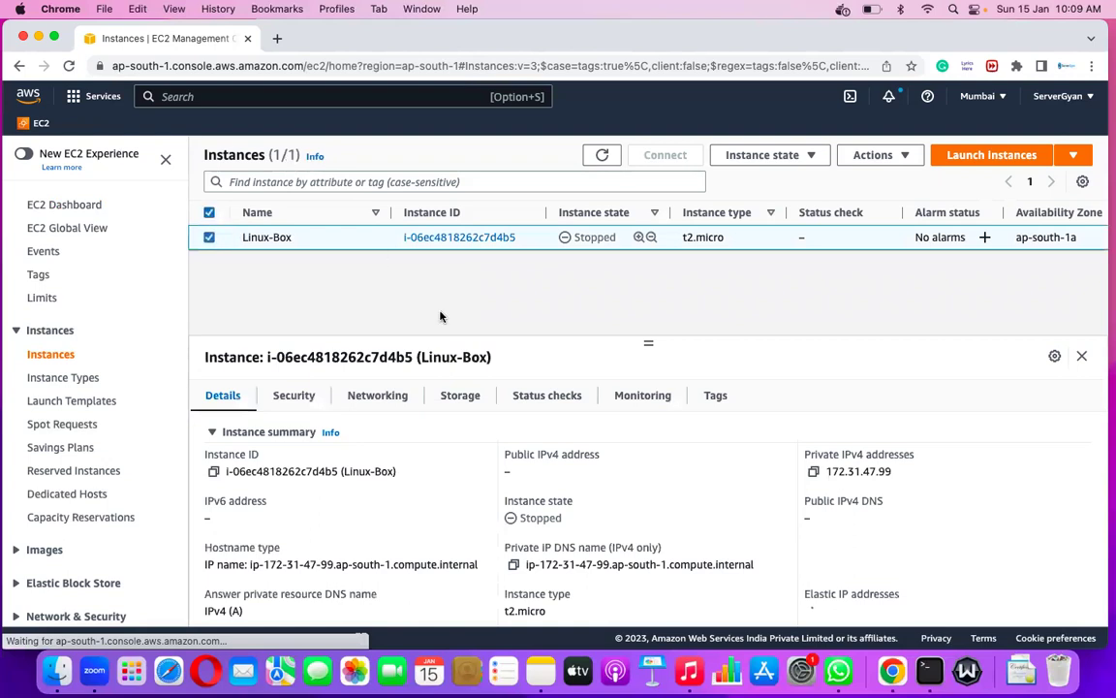
{"action": "left_click", "coordinate": [807, 157]}
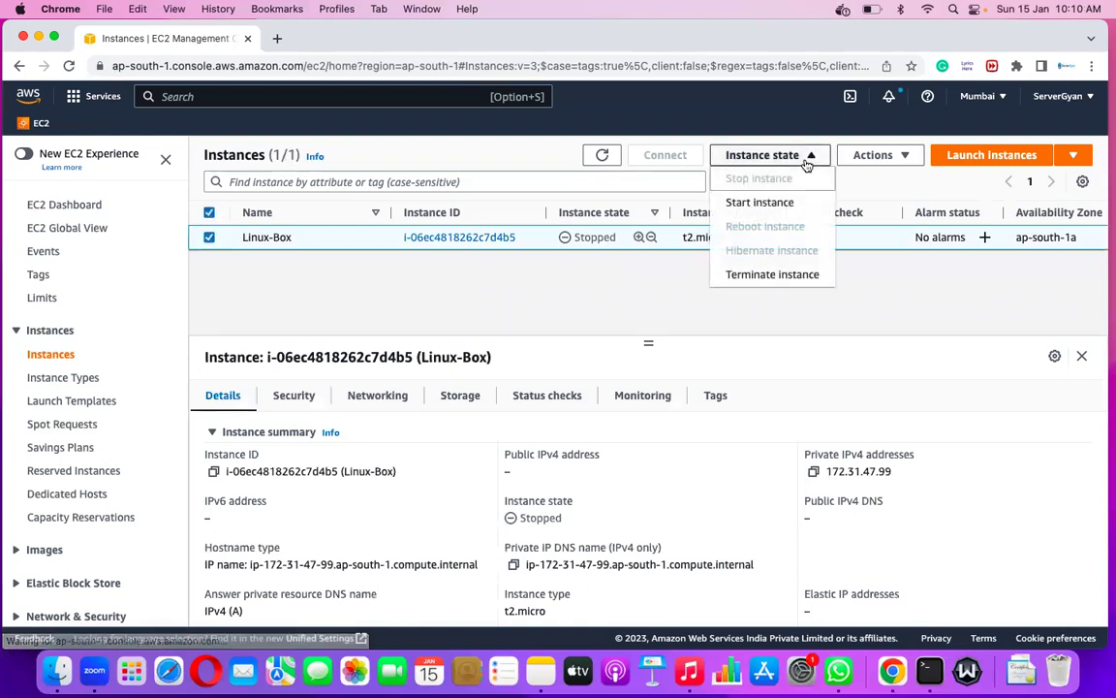
{"action": "left_click", "coordinate": [797, 279]}
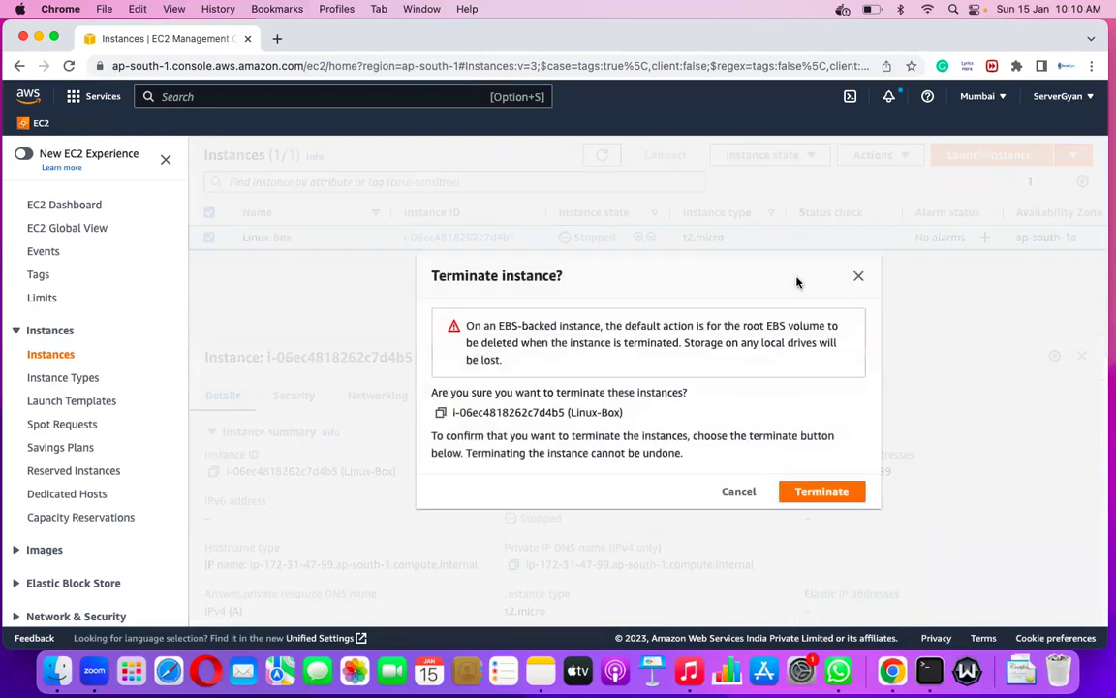
{"action": "left_click", "coordinate": [822, 491]}
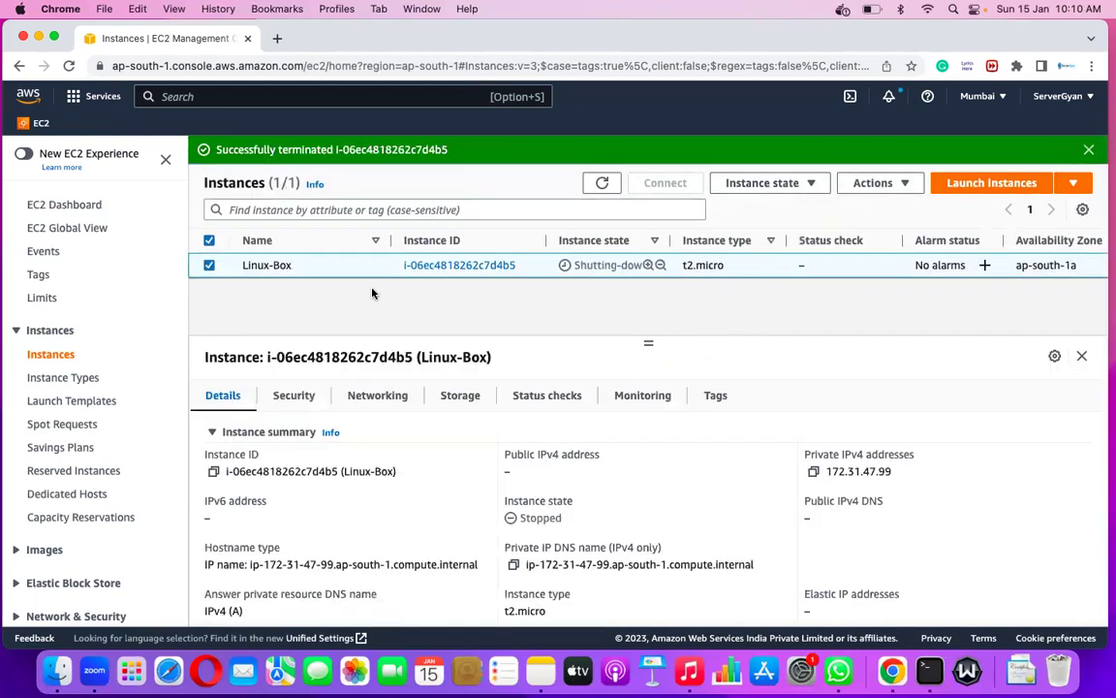
{"action": "left_click", "coordinate": [1090, 150]}
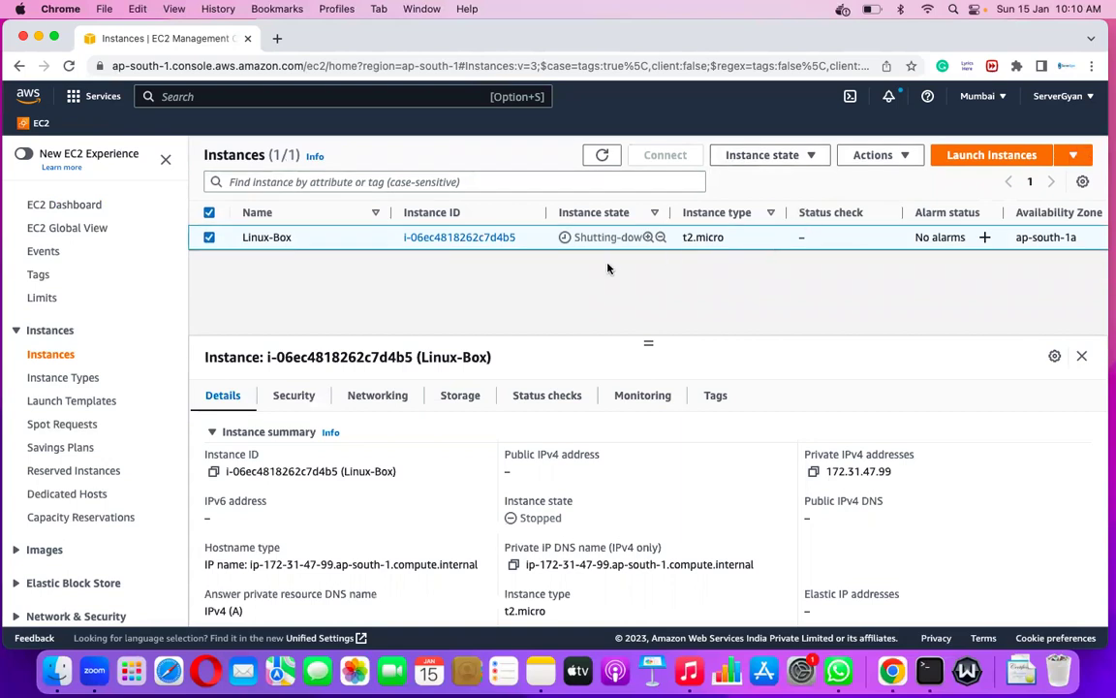
Begin launching a new EC2 instance and name it Linux-Box
{"action": "left_click", "coordinate": [978, 157]}
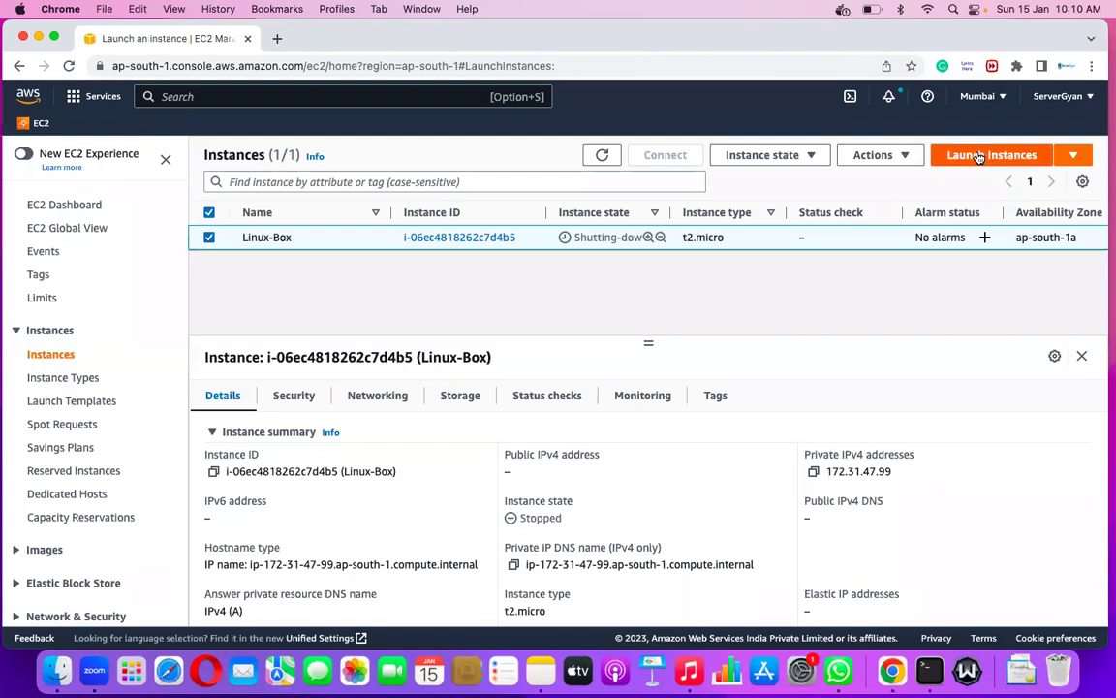
{"action": "left_click", "coordinate": [262, 372]}
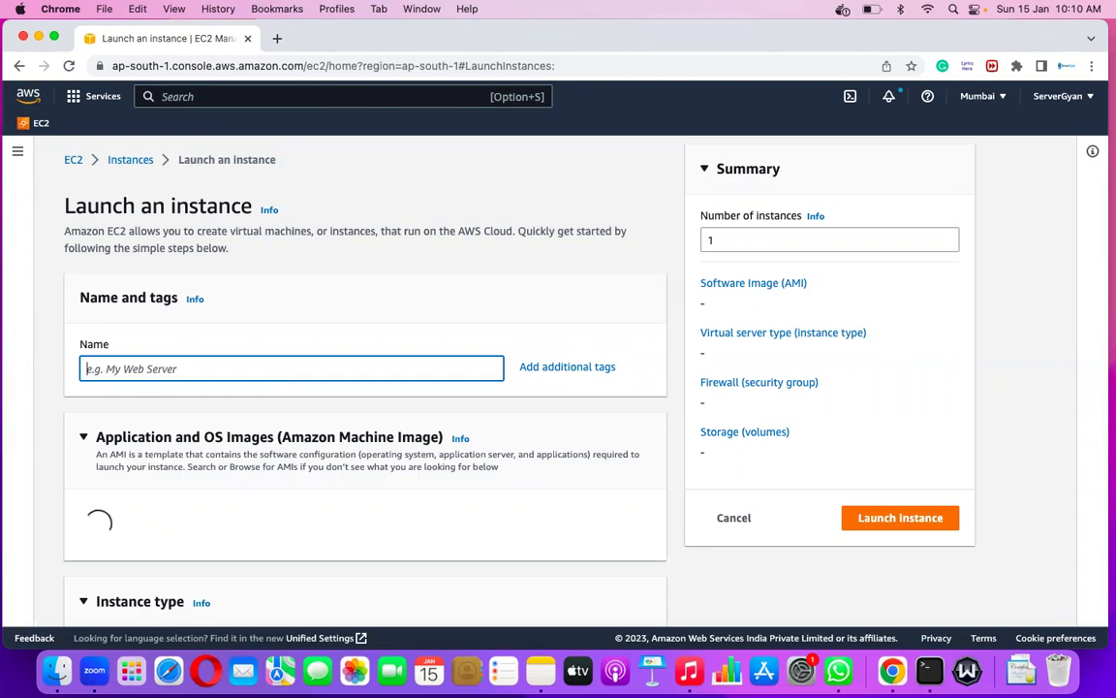
{"action": "type", "text": "Linux-Box"}
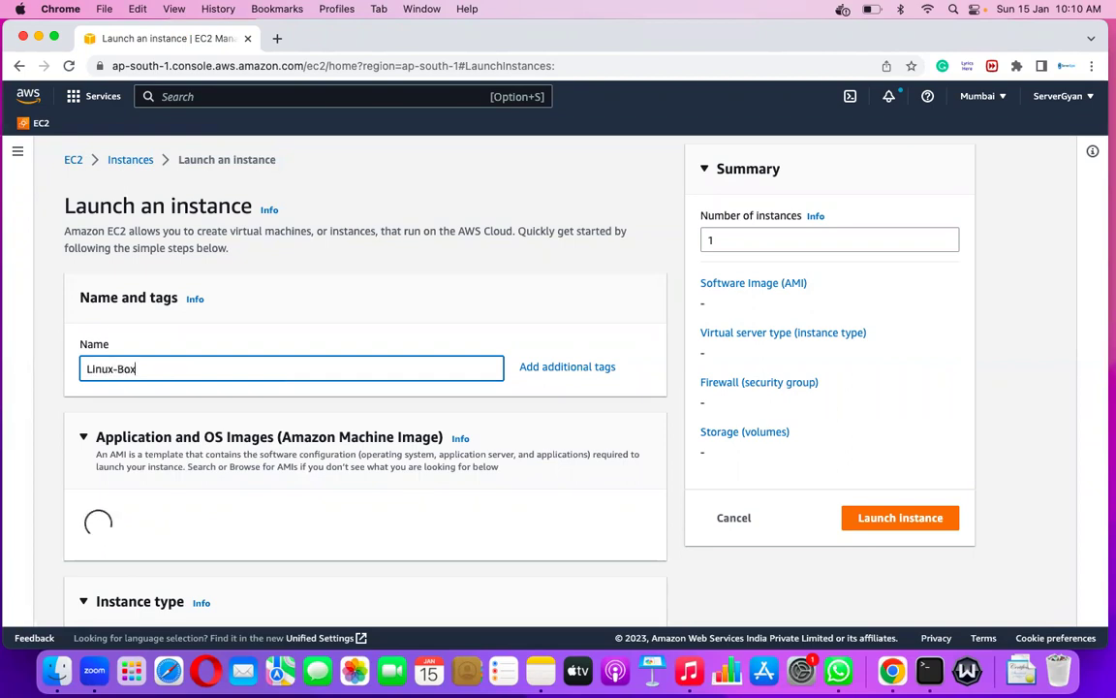
Choose Red Hat as the operating system image, using the Red Hat Enterprise Linux 9 (HVM), SSD Volume Type AMI
{"action": "scroll", "coordinate": [280, 468], "scroll_direction": "down", "scroll_amount": 3}
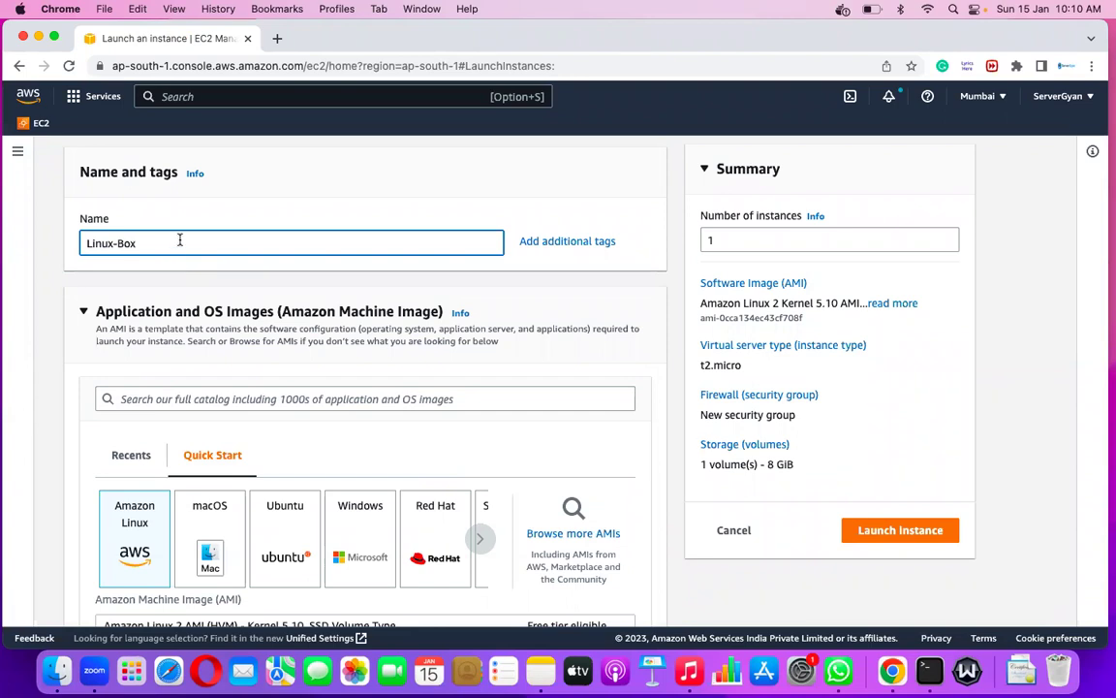
{"action": "left_click", "coordinate": [436, 539]}
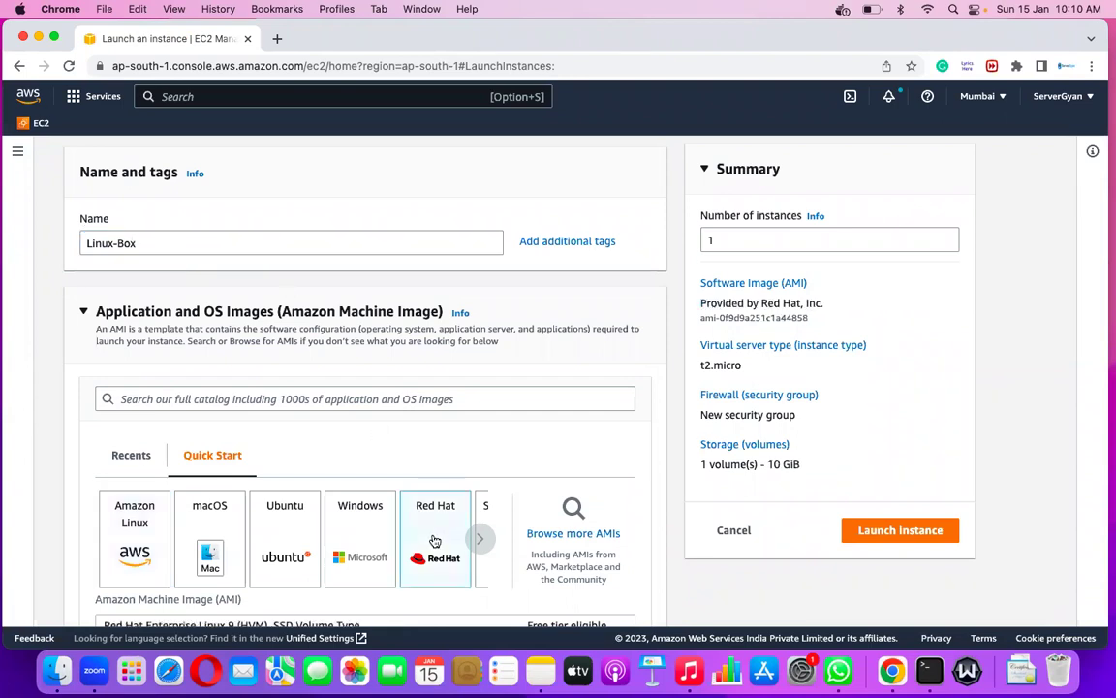
{"action": "scroll", "coordinate": [435, 538], "scroll_direction": "down", "scroll_amount": 3}
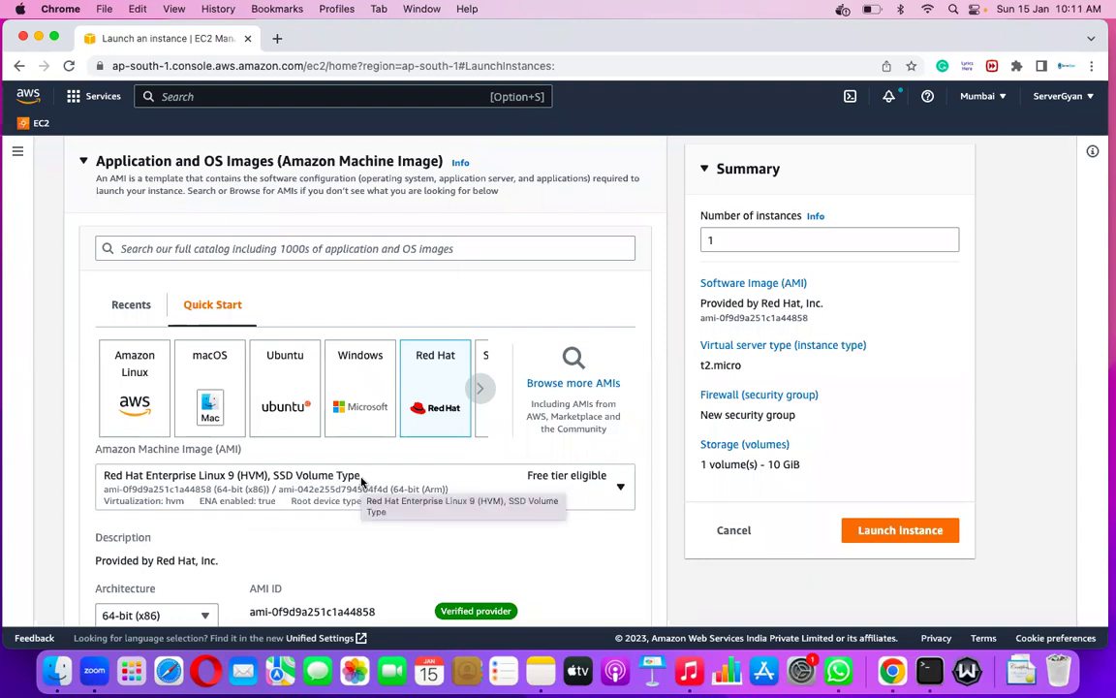
{"action": "scroll", "coordinate": [496, 541], "scroll_direction": "down", "scroll_amount": 5}
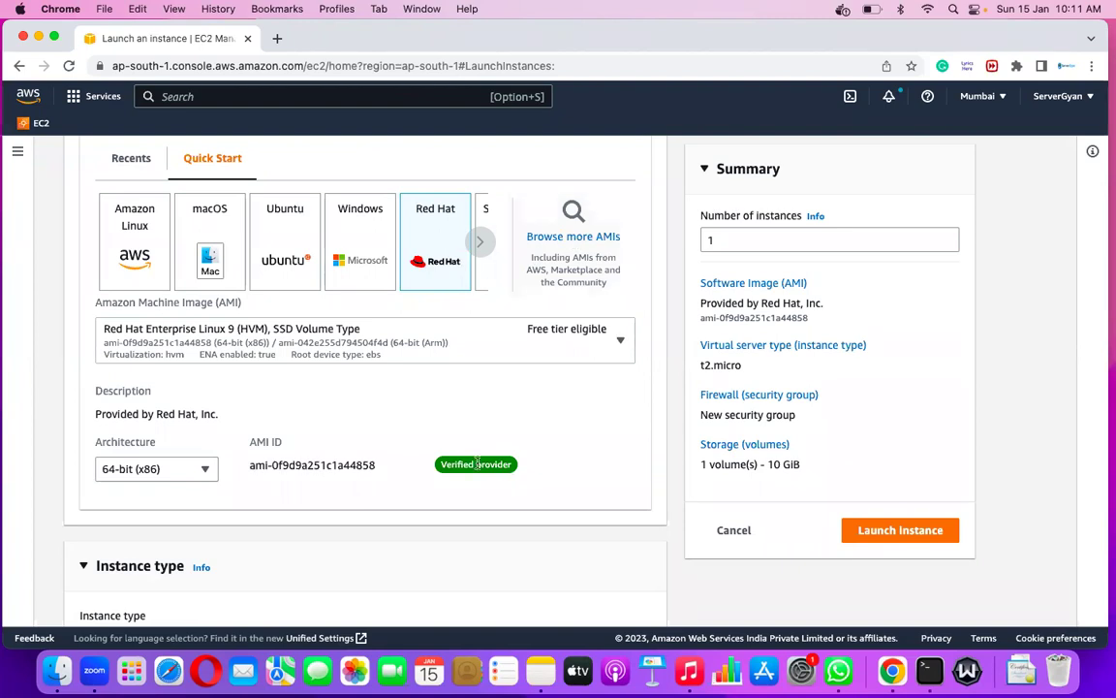
{"action": "scroll", "coordinate": [477, 463], "scroll_direction": "down", "scroll_amount": 1}
Review the image and t2.micro instance type, and select Linux-Batch as the login key pair
{"action": "scroll", "coordinate": [477, 463], "scroll_direction": "down", "scroll_amount": 5}
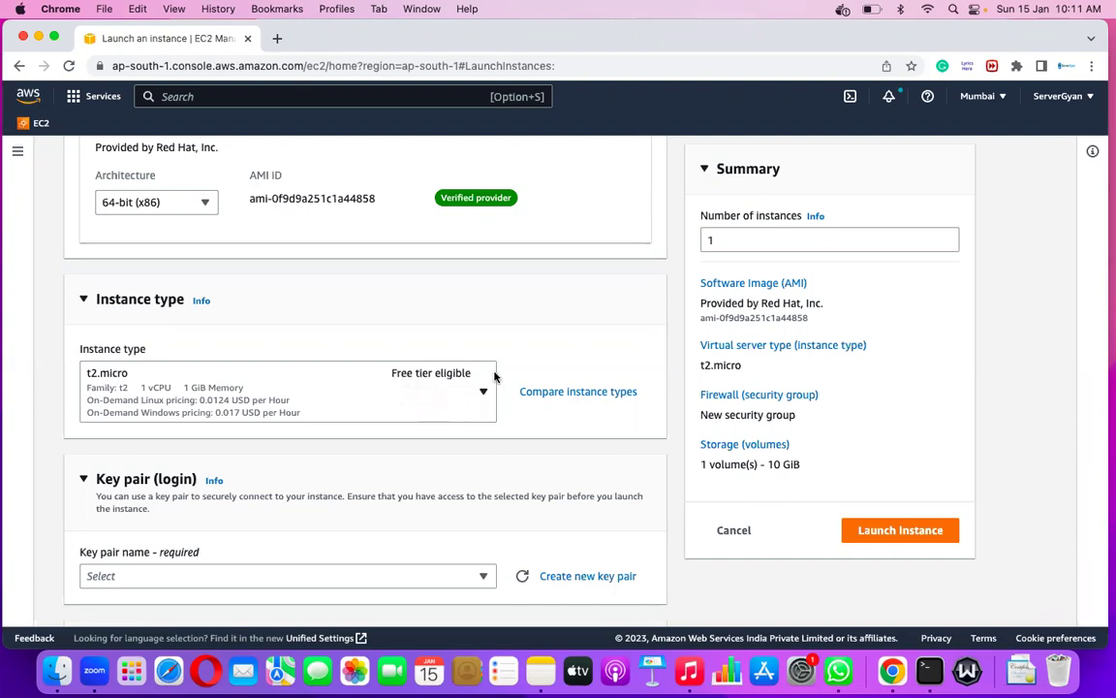
{"action": "scroll", "coordinate": [494, 377], "scroll_direction": "down", "scroll_amount": 2}
{"action": "scroll", "coordinate": [489, 380], "scroll_direction": "down", "scroll_amount": 2}
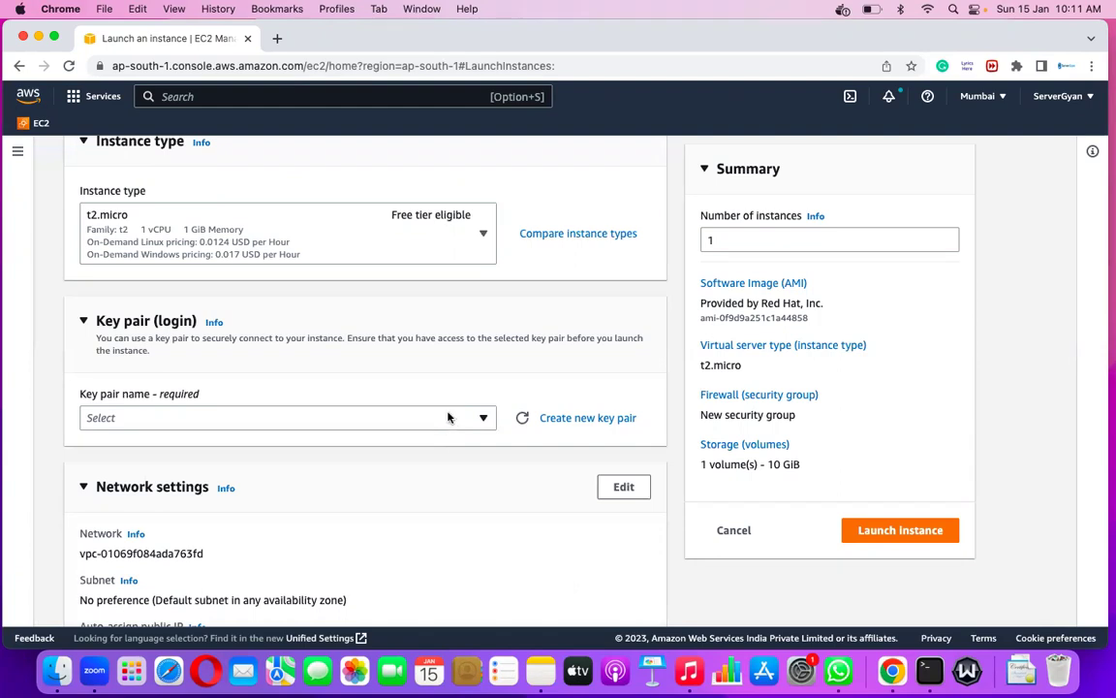
{"action": "scroll", "coordinate": [498, 294], "scroll_direction": "up", "scroll_amount": 5}
{"action": "scroll", "coordinate": [498, 293], "scroll_direction": "up", "scroll_amount": 2}
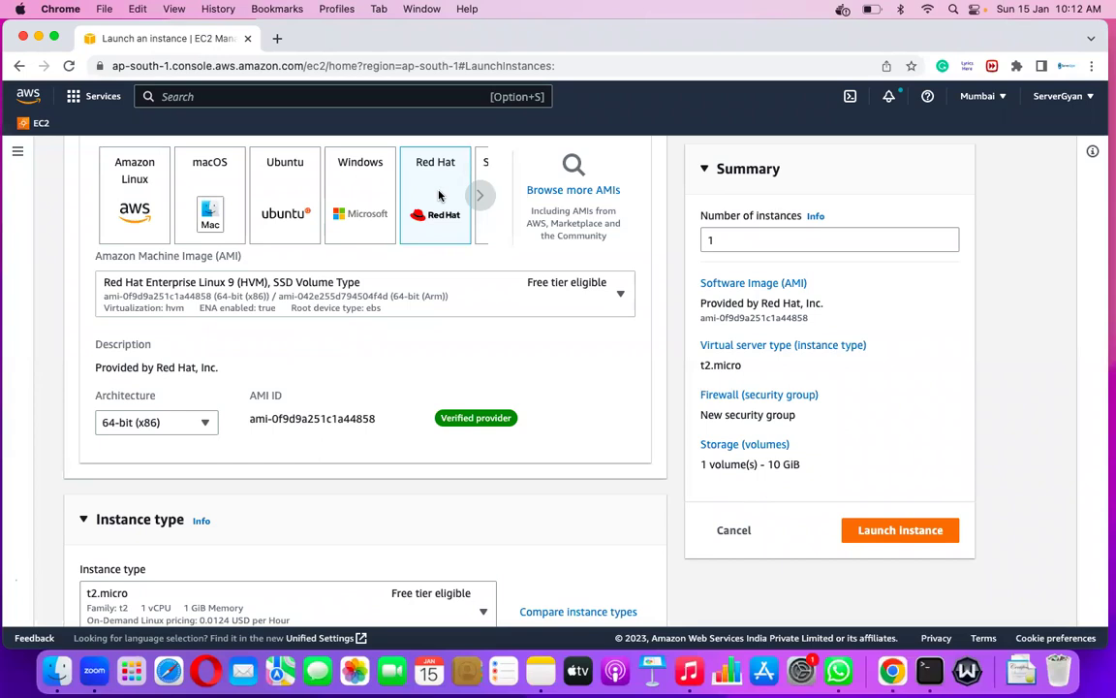
{"action": "scroll", "coordinate": [439, 196], "scroll_direction": "down", "scroll_amount": 5}
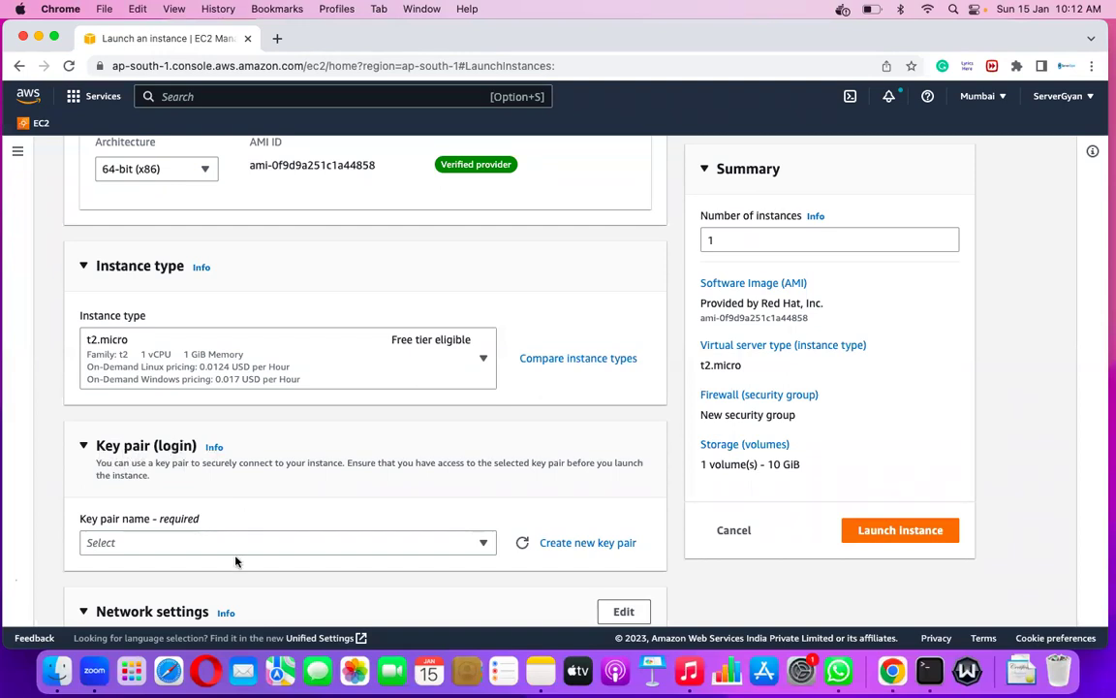
{"action": "scroll", "coordinate": [242, 554], "scroll_direction": "down", "scroll_amount": 2}
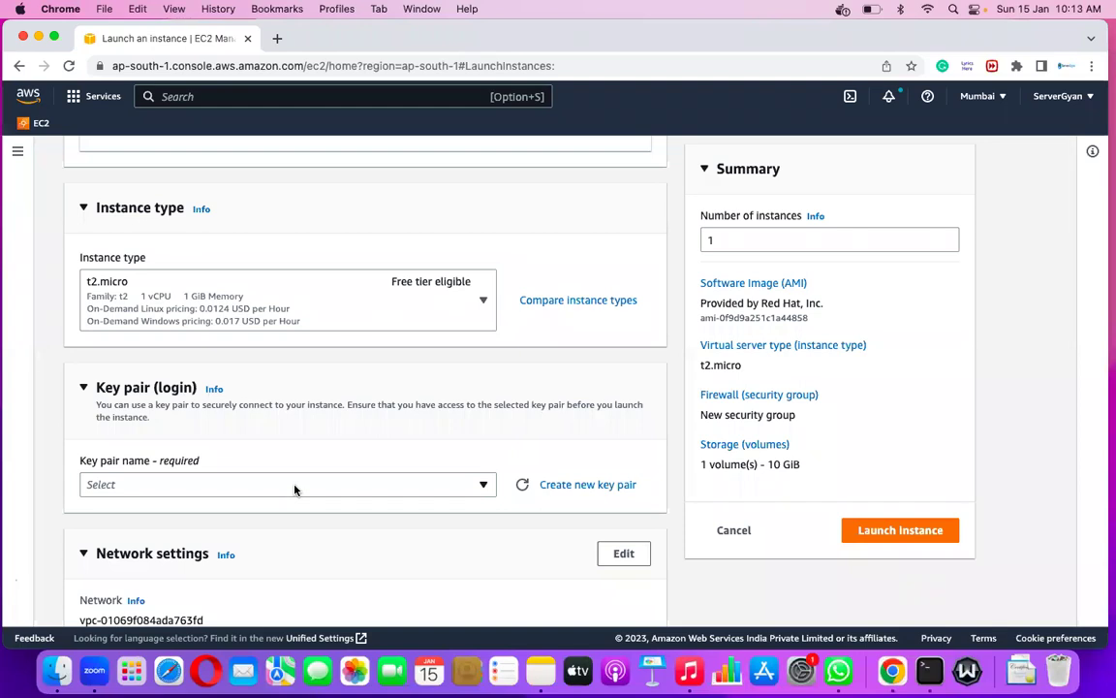
{"action": "left_click", "coordinate": [296, 487]}
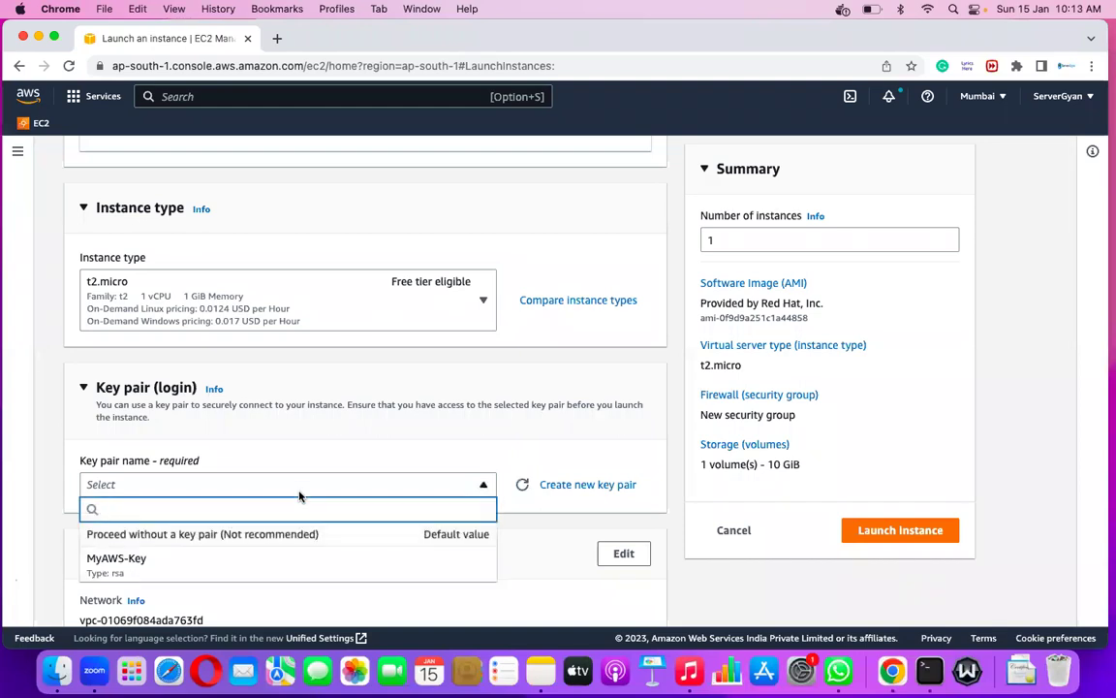
{"action": "scroll", "coordinate": [285, 528], "scroll_direction": "down", "scroll_amount": 4}
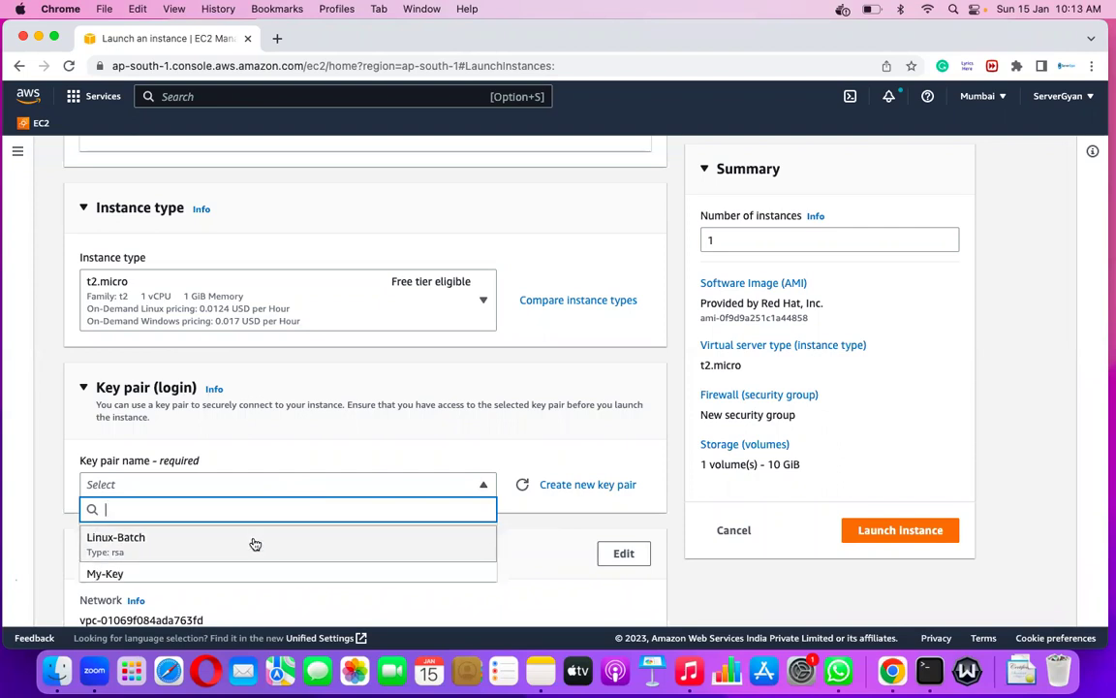
{"action": "left_click", "coordinate": [255, 544]}
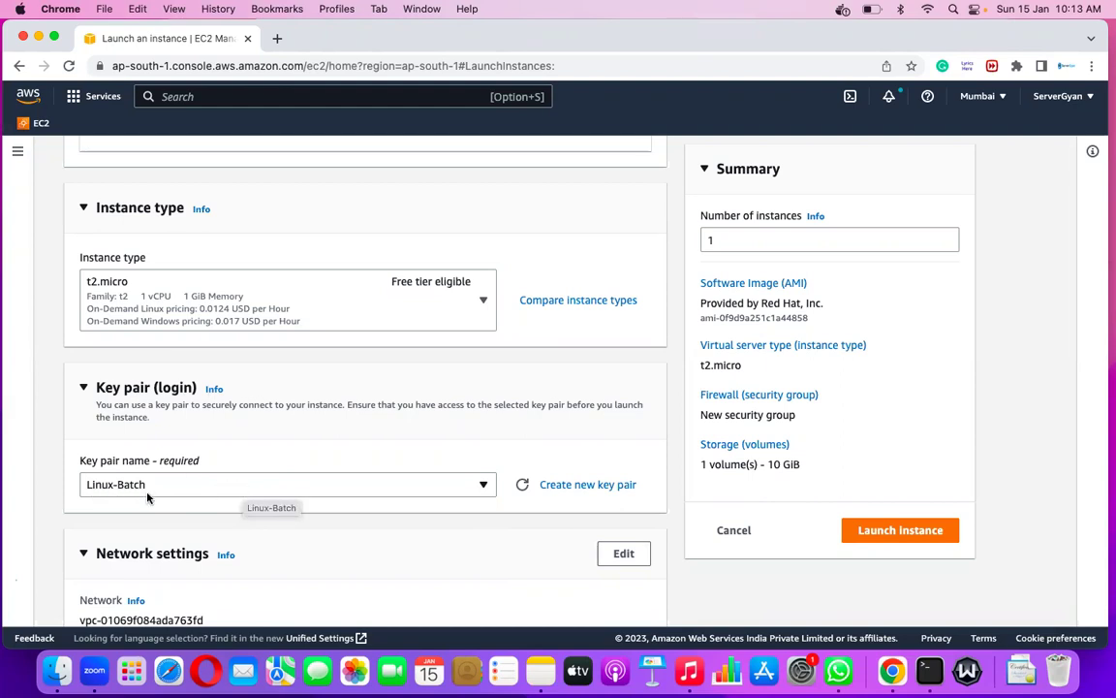
Edit the network settings and choose the default VPC's subnet in Availability Zone ap-south-1a
{"action": "scroll", "coordinate": [257, 524], "scroll_direction": "down", "scroll_amount": 5}
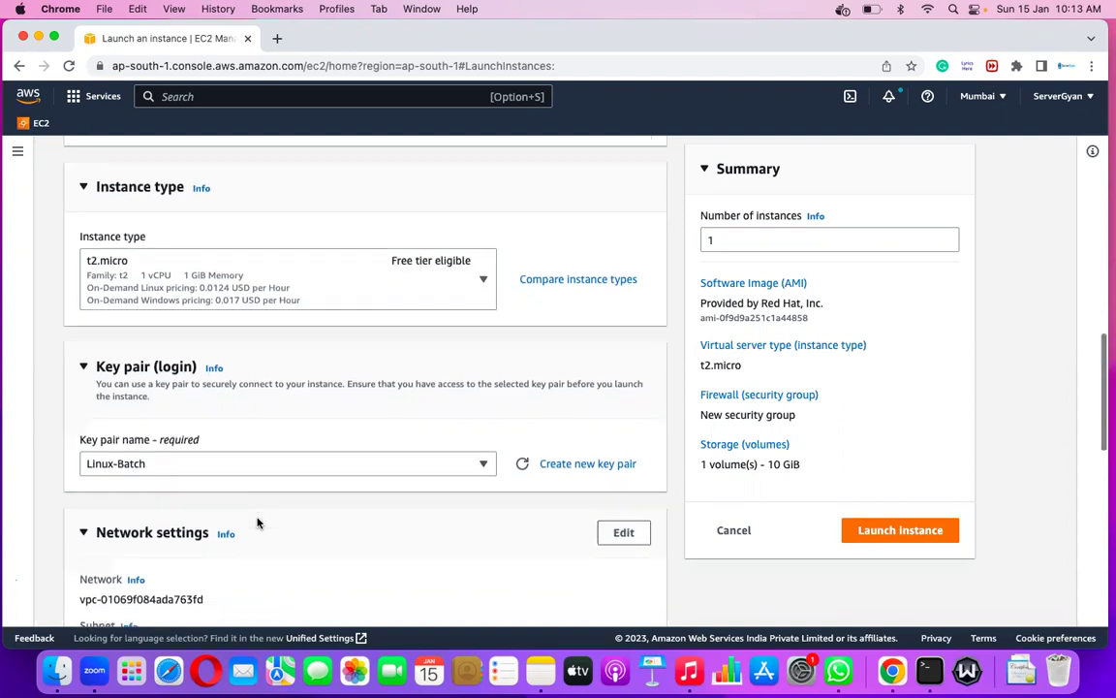
{"action": "scroll", "coordinate": [257, 523], "scroll_direction": "down", "scroll_amount": 2}
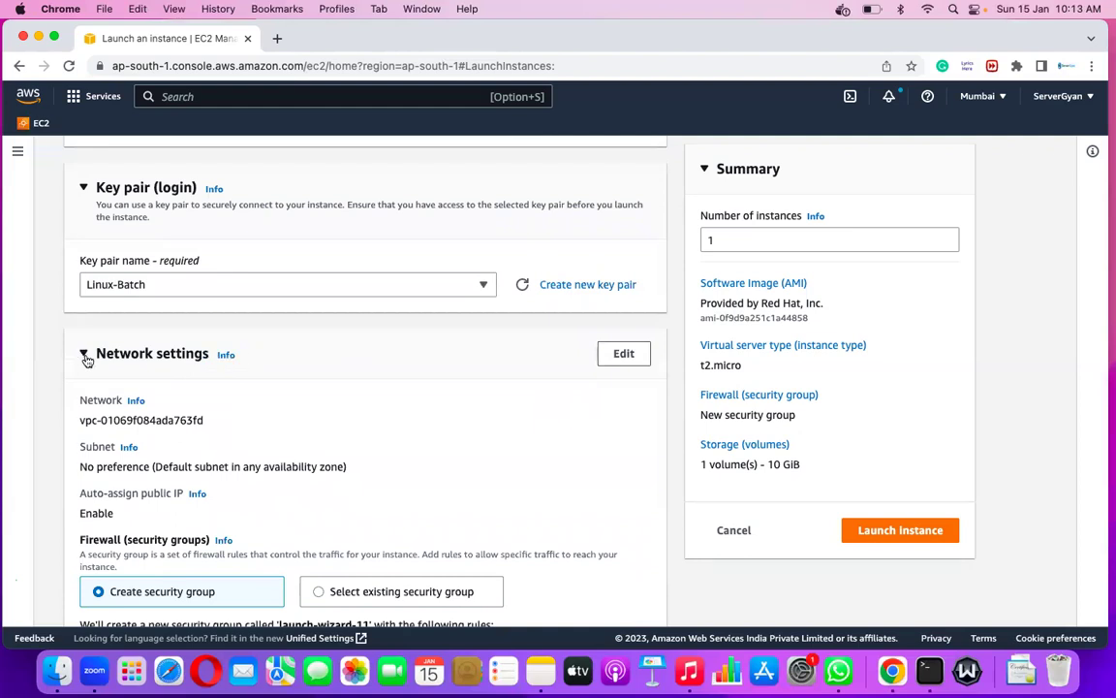
{"action": "left_click", "coordinate": [623, 353]}
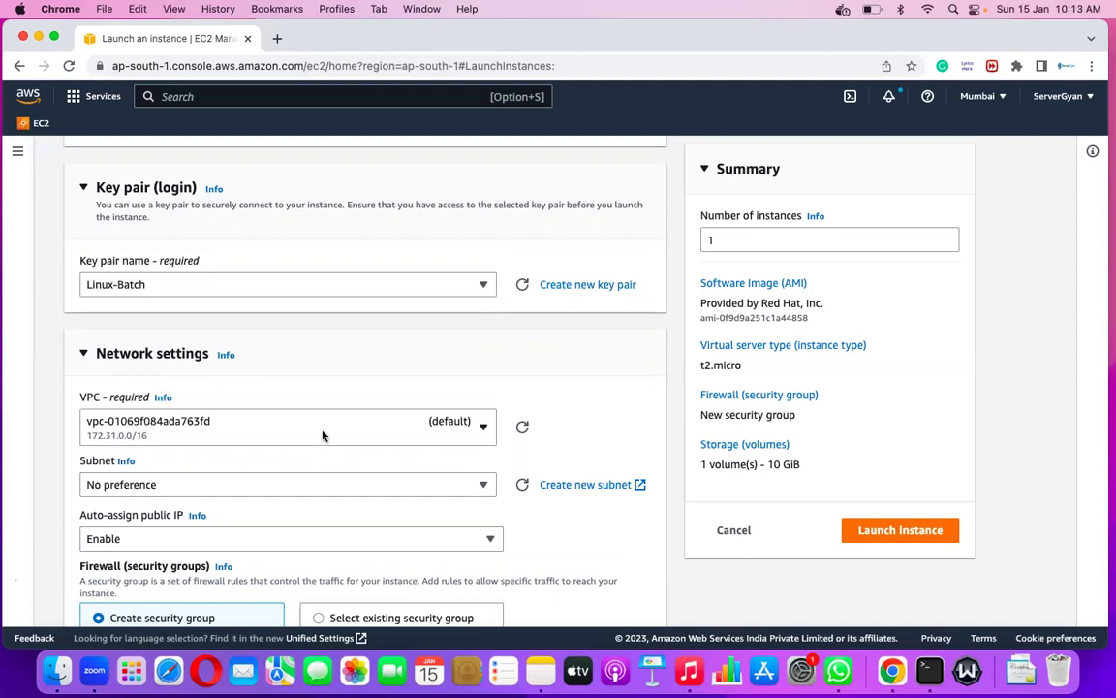
{"action": "scroll", "coordinate": [179, 499], "scroll_direction": "down", "scroll_amount": 1}
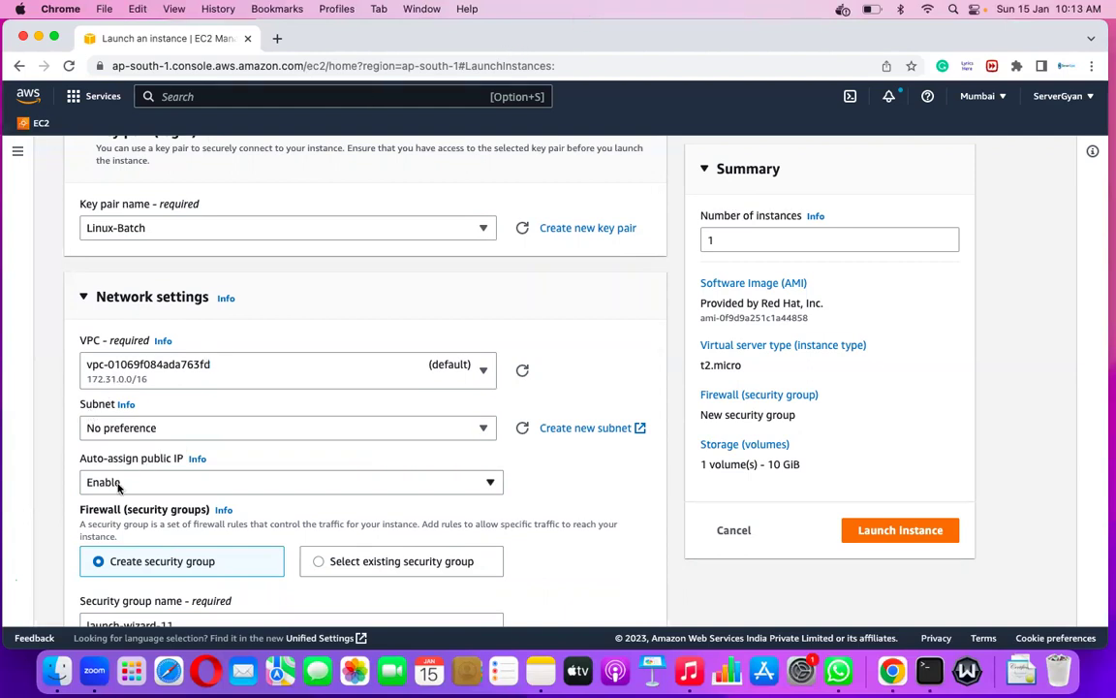
{"action": "left_click", "coordinate": [160, 428]}
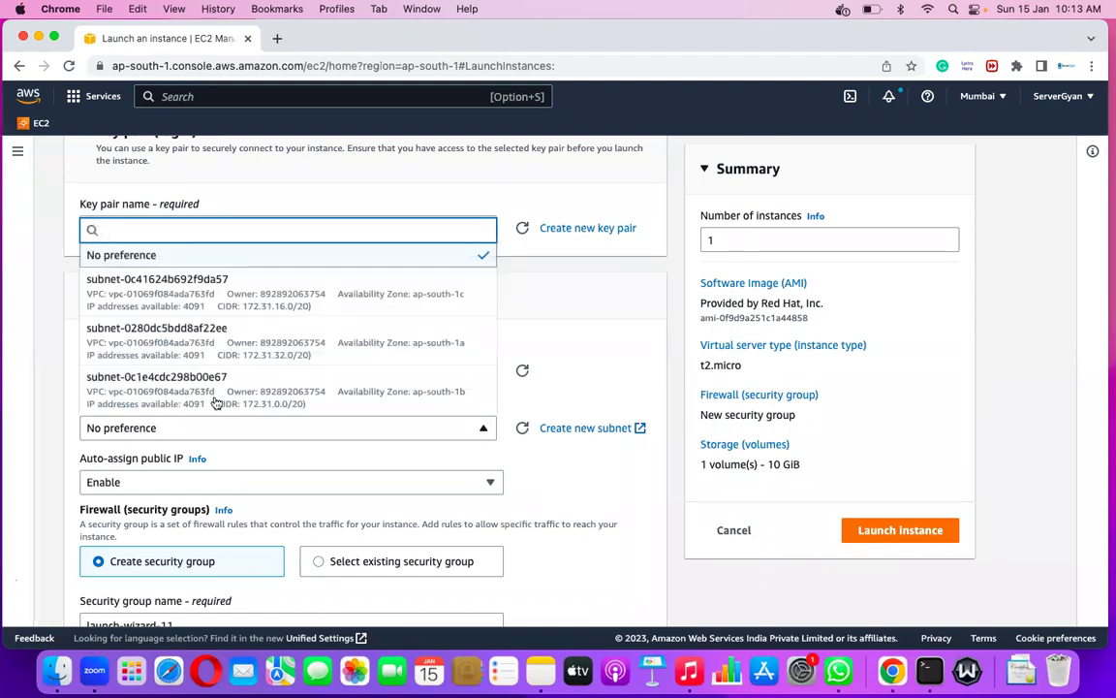
{"action": "scroll", "coordinate": [521, 334], "scroll_direction": "up", "scroll_amount": 3}
{"action": "scroll", "coordinate": [523, 334], "scroll_direction": "up", "scroll_amount": 2}
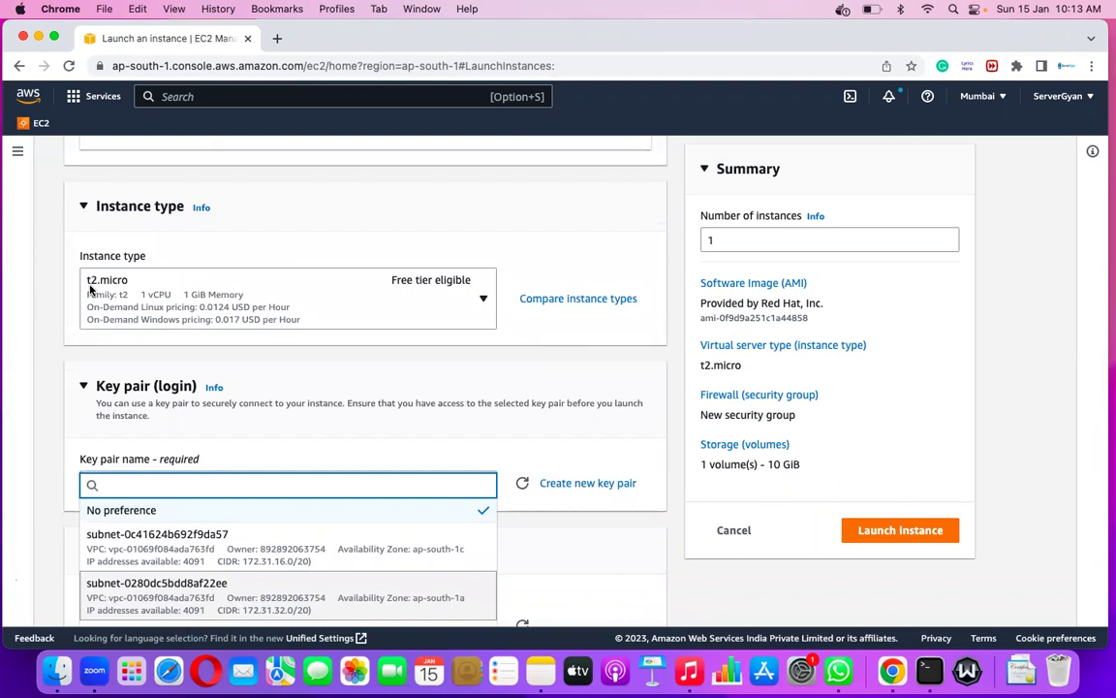
{"action": "scroll", "coordinate": [300, 447], "scroll_direction": "down", "scroll_amount": 3}
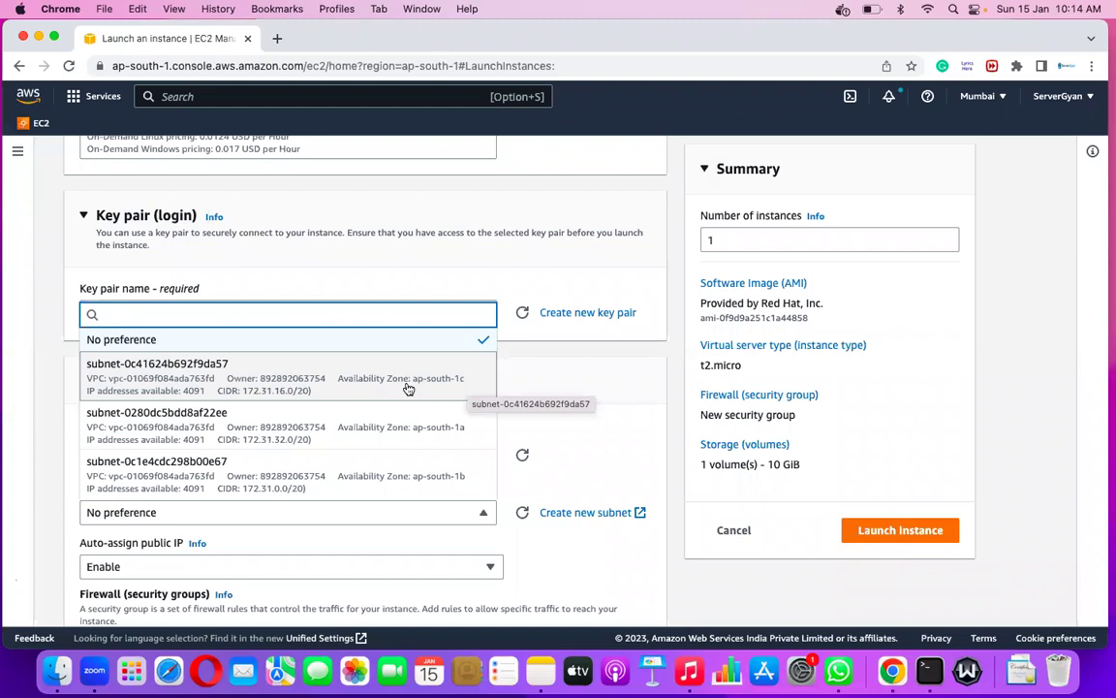
{"action": "left_click", "coordinate": [461, 432]}
Set the firewall to use an existing security group and select the default one
{"action": "scroll", "coordinate": [620, 442], "scroll_direction": "down", "scroll_amount": 3}
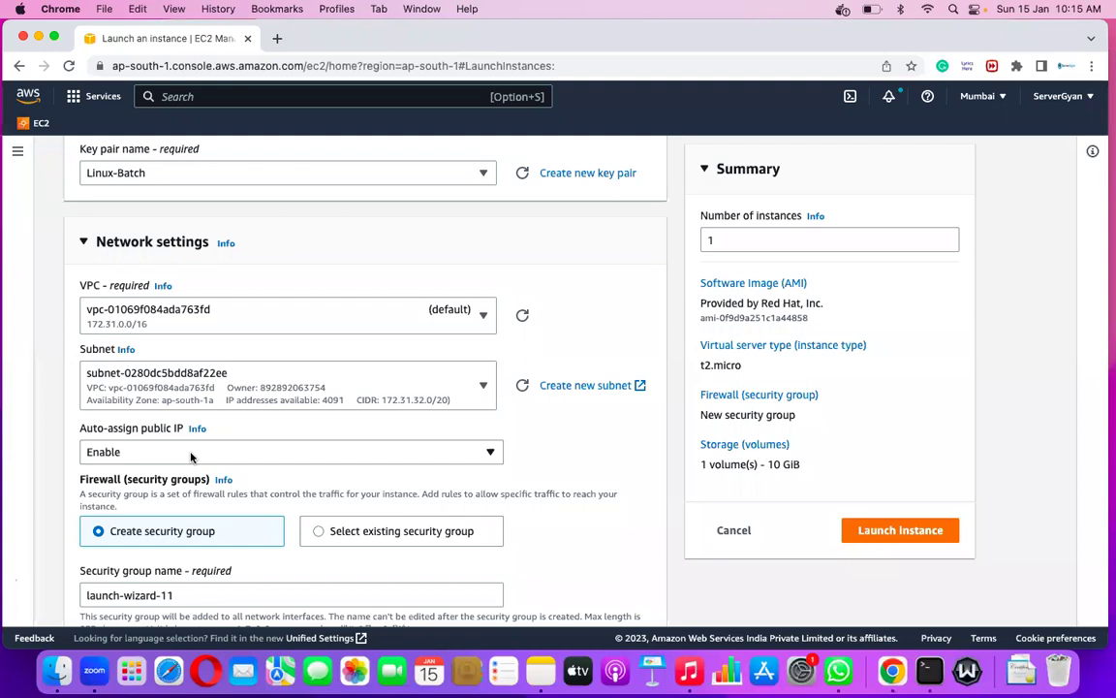
{"action": "scroll", "coordinate": [191, 457], "scroll_direction": "down", "scroll_amount": 2}
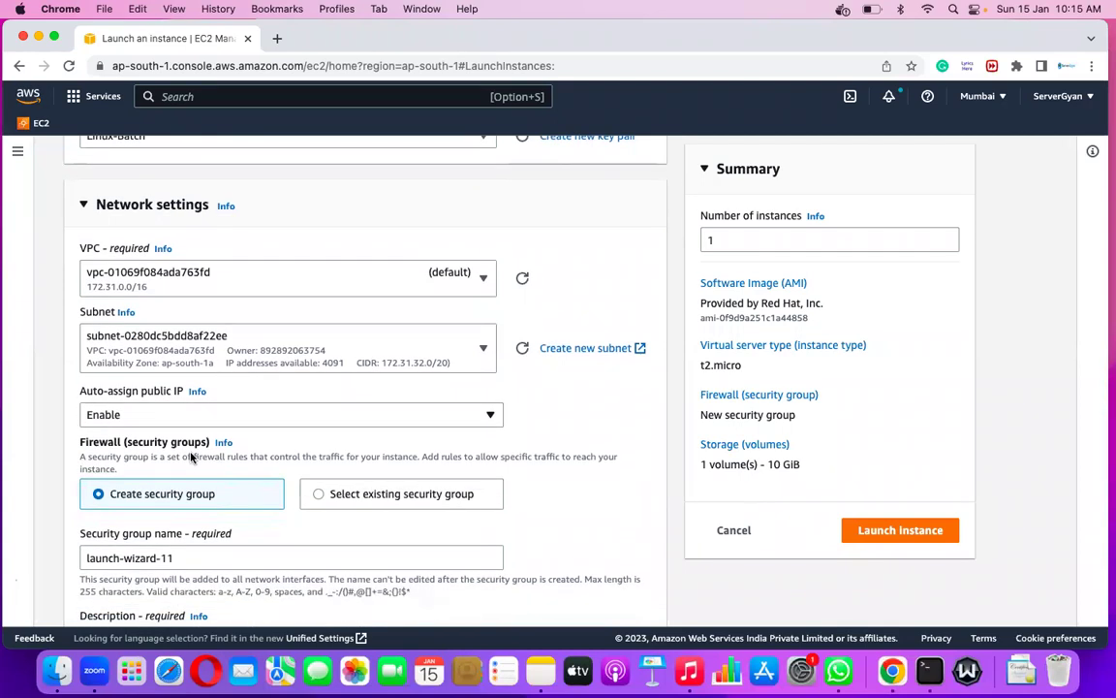
{"action": "scroll", "coordinate": [191, 456], "scroll_direction": "down", "scroll_amount": 1}
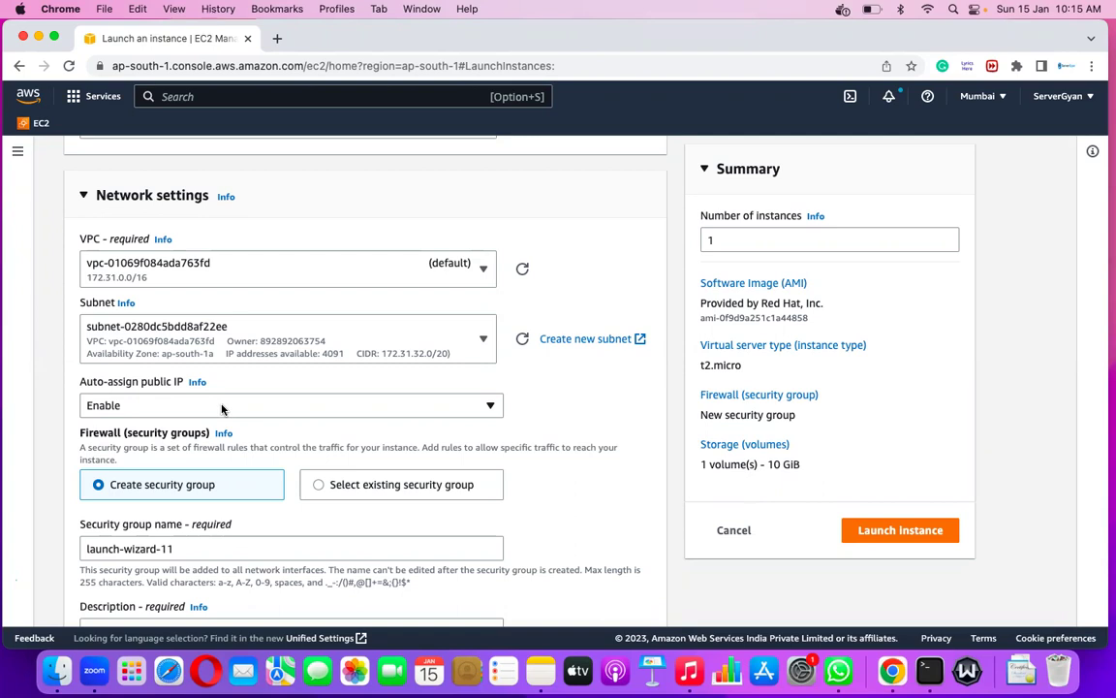
{"action": "left_click", "coordinate": [319, 486]}
{"action": "scroll", "coordinate": [374, 518], "scroll_direction": "down", "scroll_amount": 3}
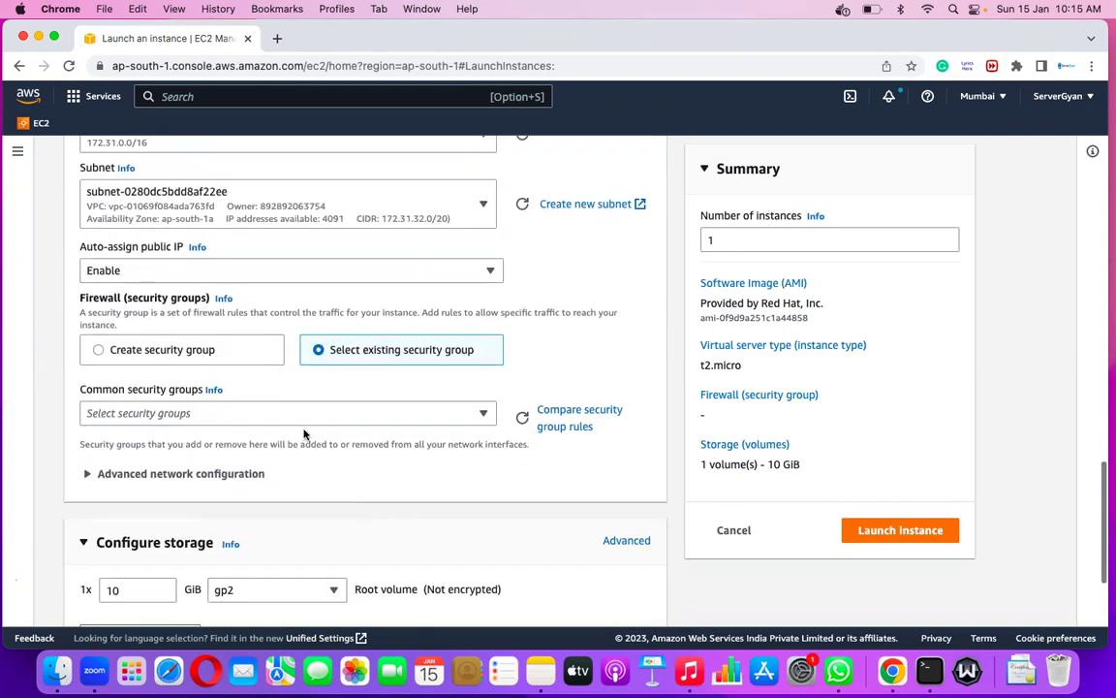
{"action": "left_click", "coordinate": [300, 415]}
{"action": "scroll", "coordinate": [307, 470], "scroll_direction": "down", "scroll_amount": 2}
{"action": "scroll", "coordinate": [308, 471], "scroll_direction": "down", "scroll_amount": 2}
{"action": "left_click", "coordinate": [282, 496]}
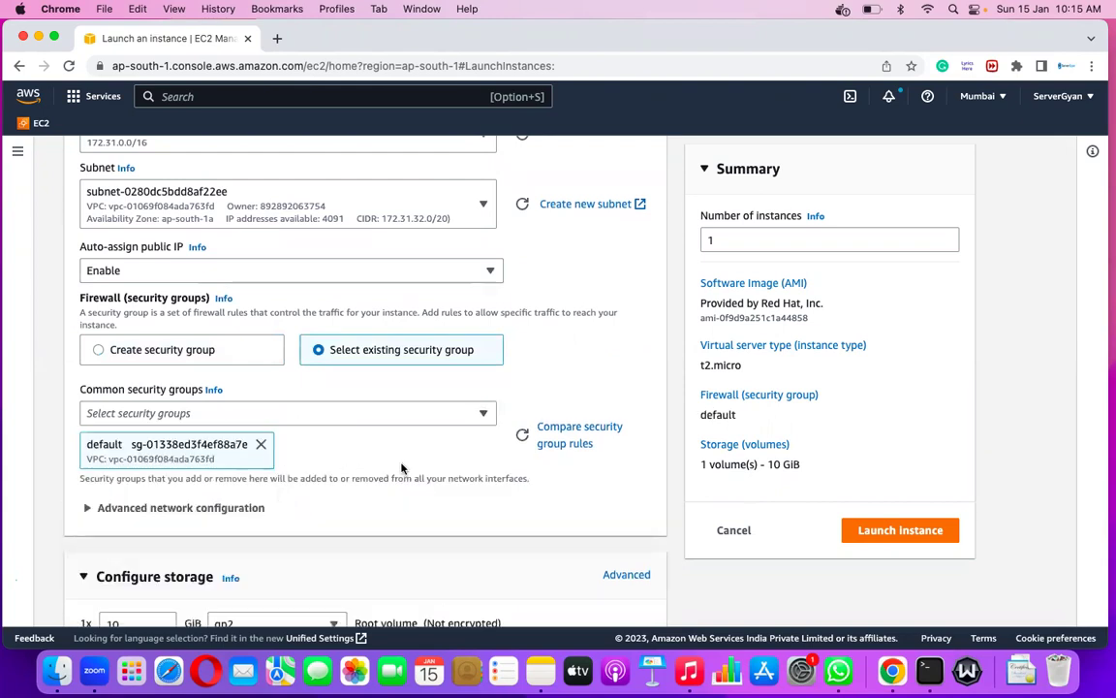
Launch the instance with the configured settings and open it in the instances list from its ID link
{"action": "scroll", "coordinate": [401, 466], "scroll_direction": "down", "scroll_amount": 5}
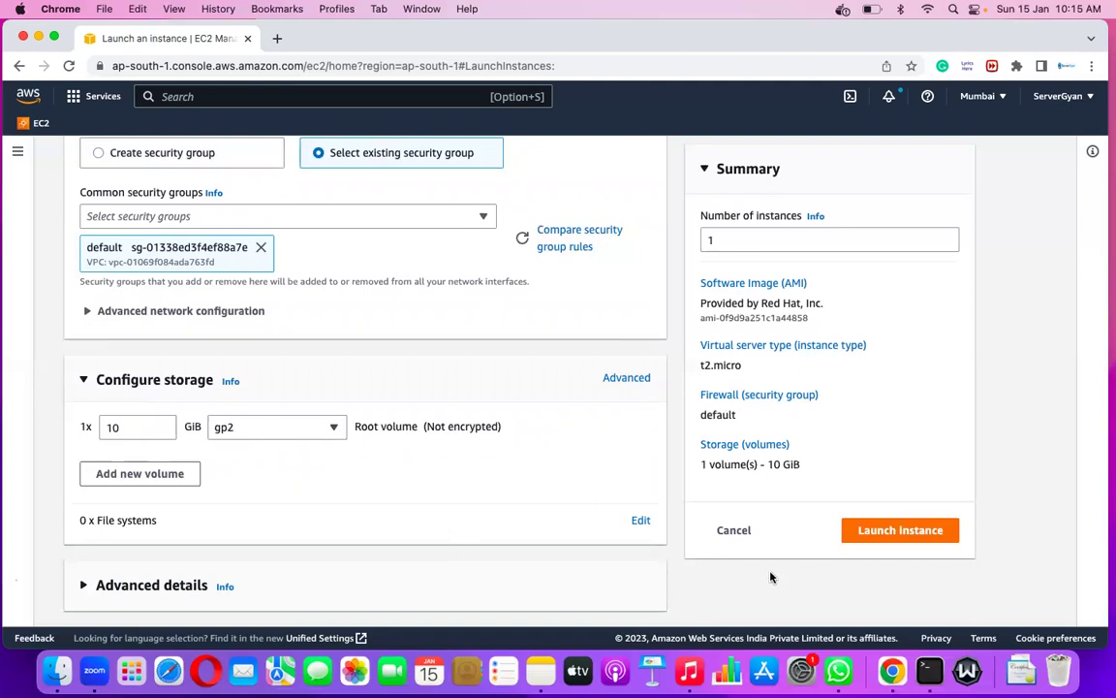
{"action": "left_click", "coordinate": [900, 530]}
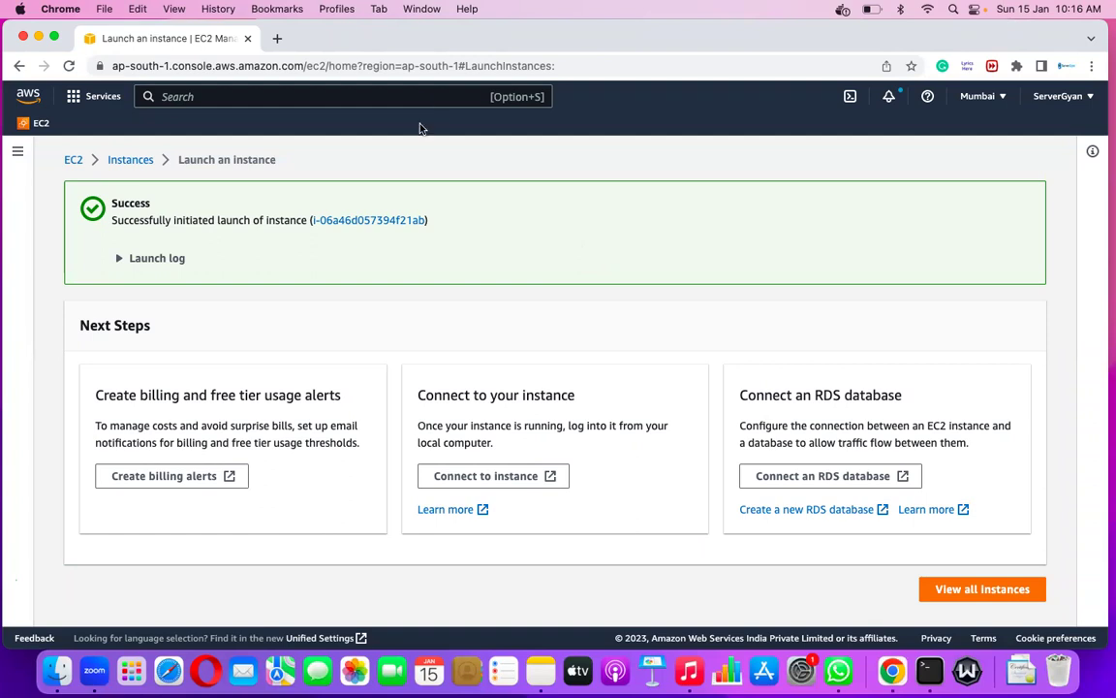
{"action": "left_click", "coordinate": [379, 221]}
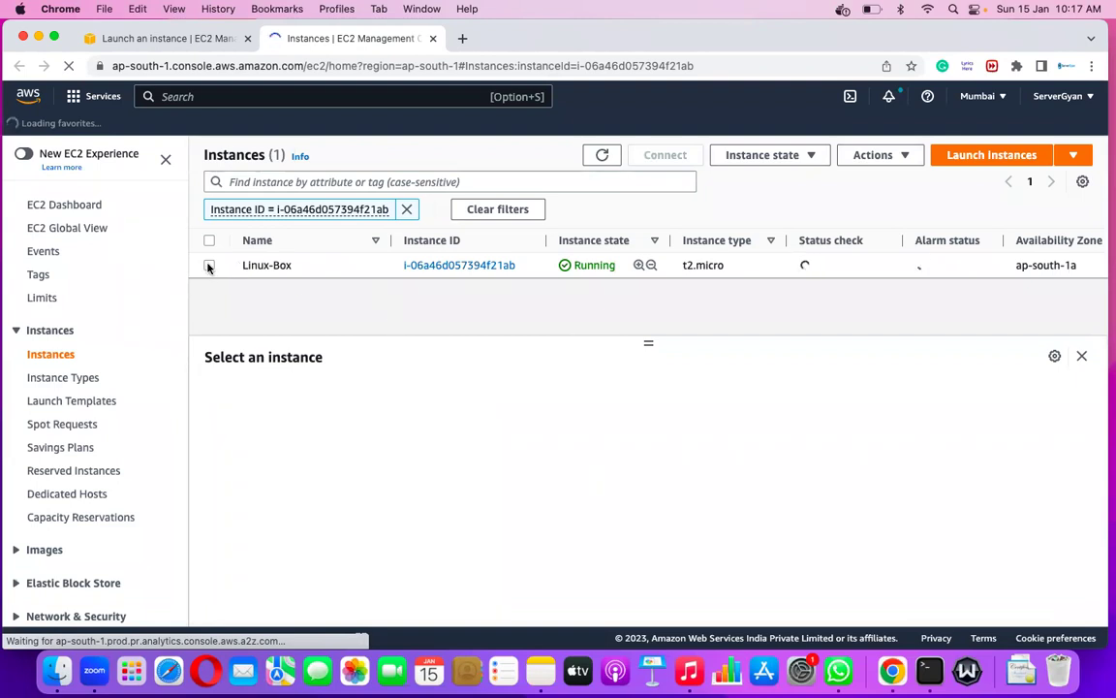
Select the new Linux-Box instance and open its connection options
{"action": "left_click", "coordinate": [253, 267]}
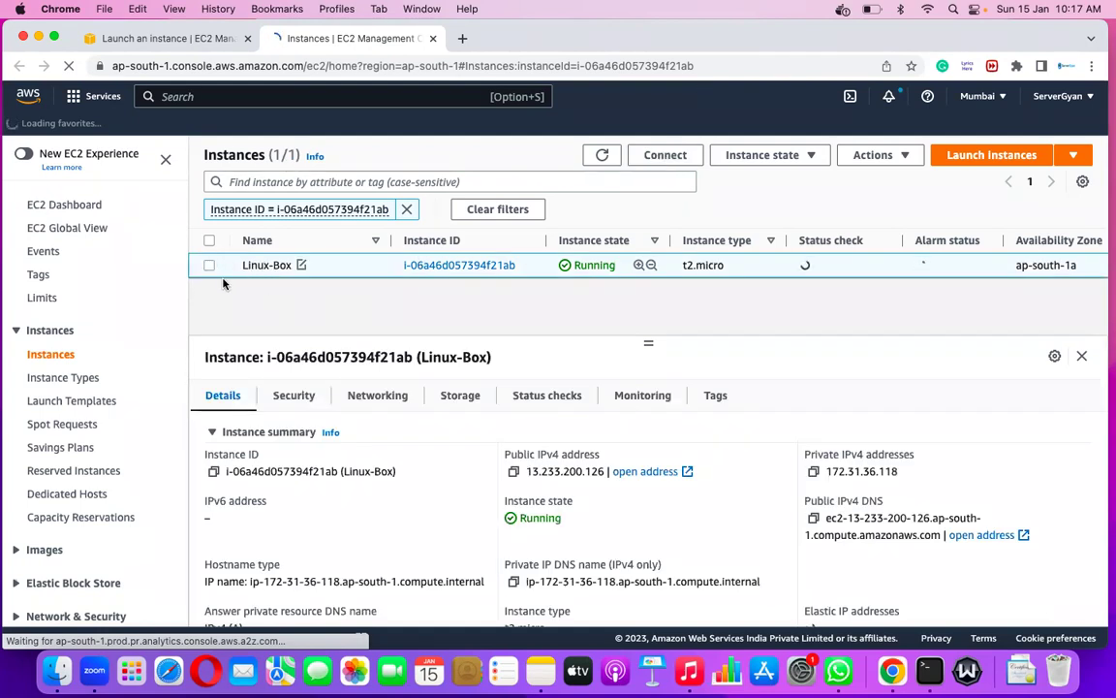
{"action": "left_click", "coordinate": [221, 277]}
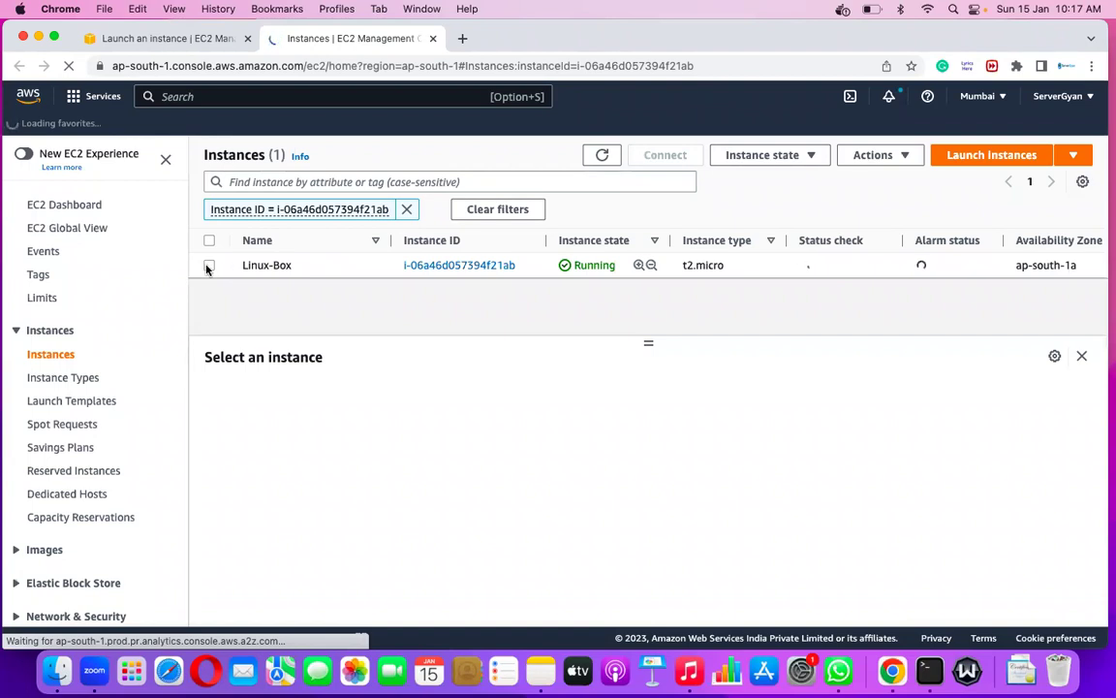
{"action": "left_click", "coordinate": [207, 267]}
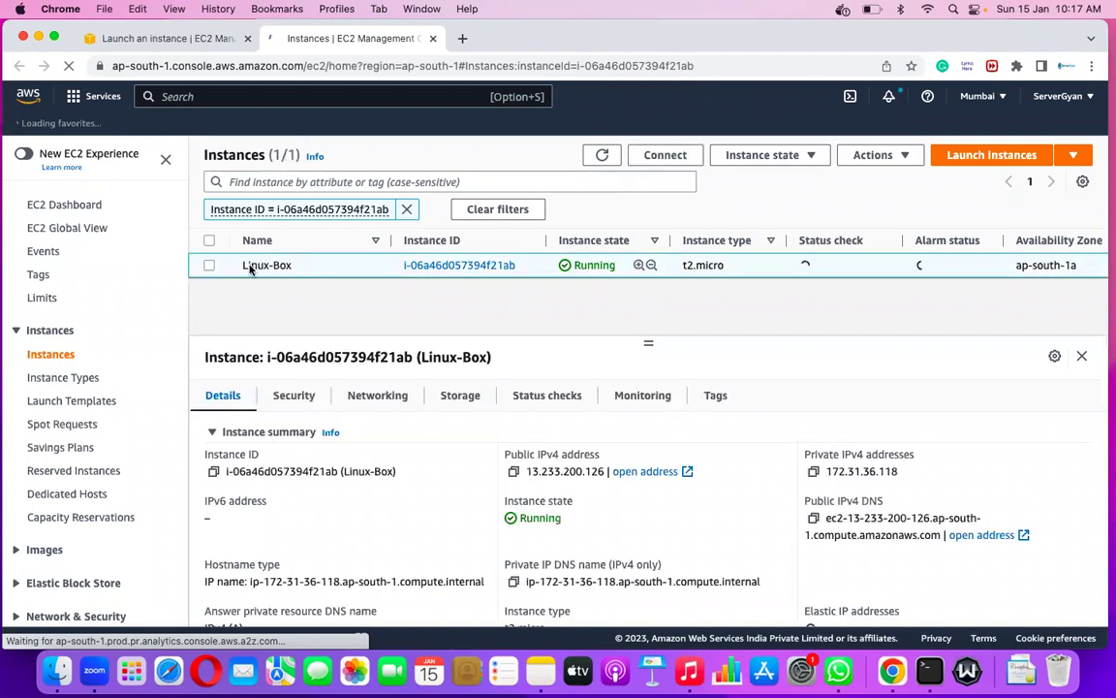
{"action": "left_click", "coordinate": [667, 156]}
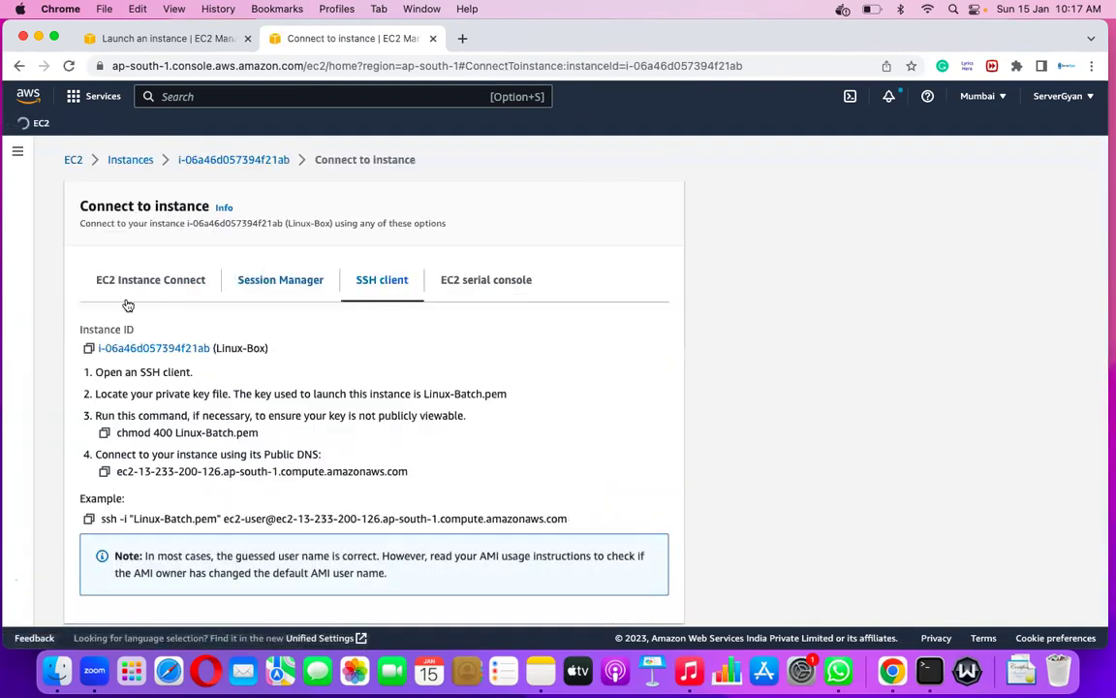
Try to connect to Linux-Box through EC2 Instance Connect with the default user name, and close the session tab
{"action": "left_click", "coordinate": [181, 285]}
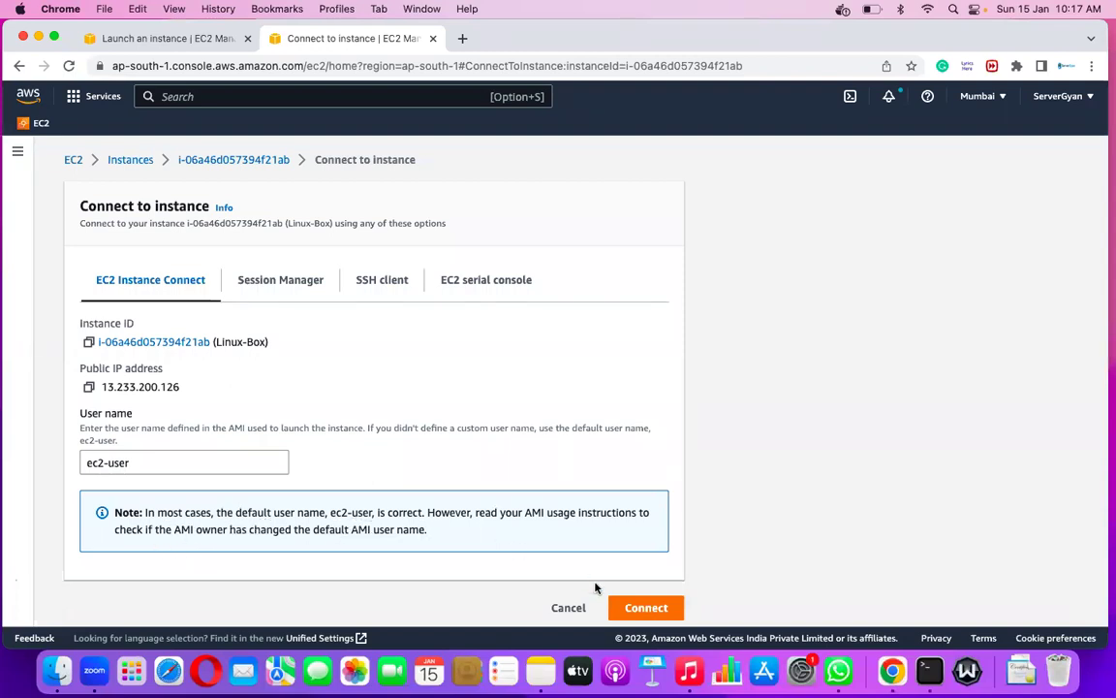
{"action": "left_click", "coordinate": [642, 611]}
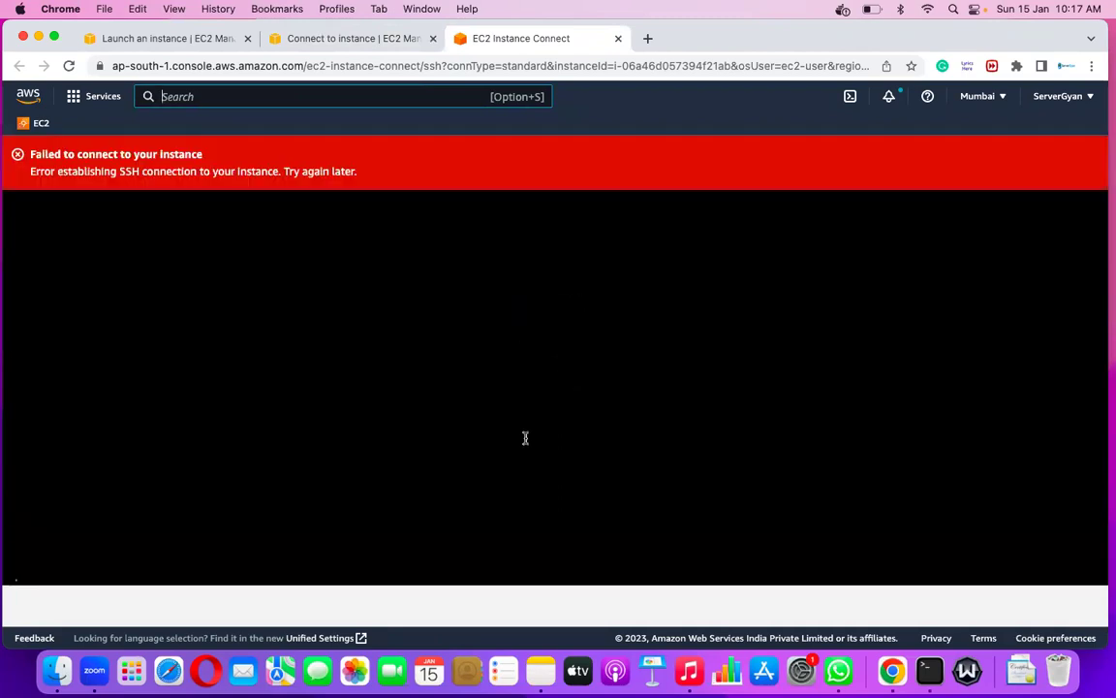
{"action": "left_click_drag", "start_coordinate": [30, 171], "coordinate": [358, 178]}
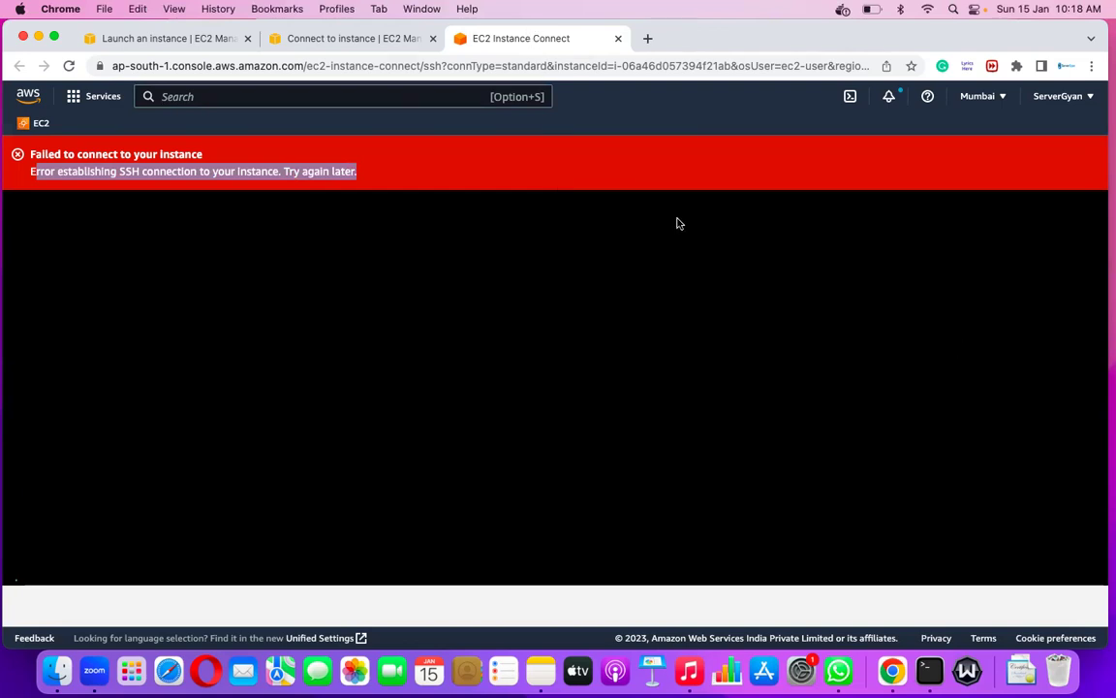
{"action": "left_click", "coordinate": [617, 39]}
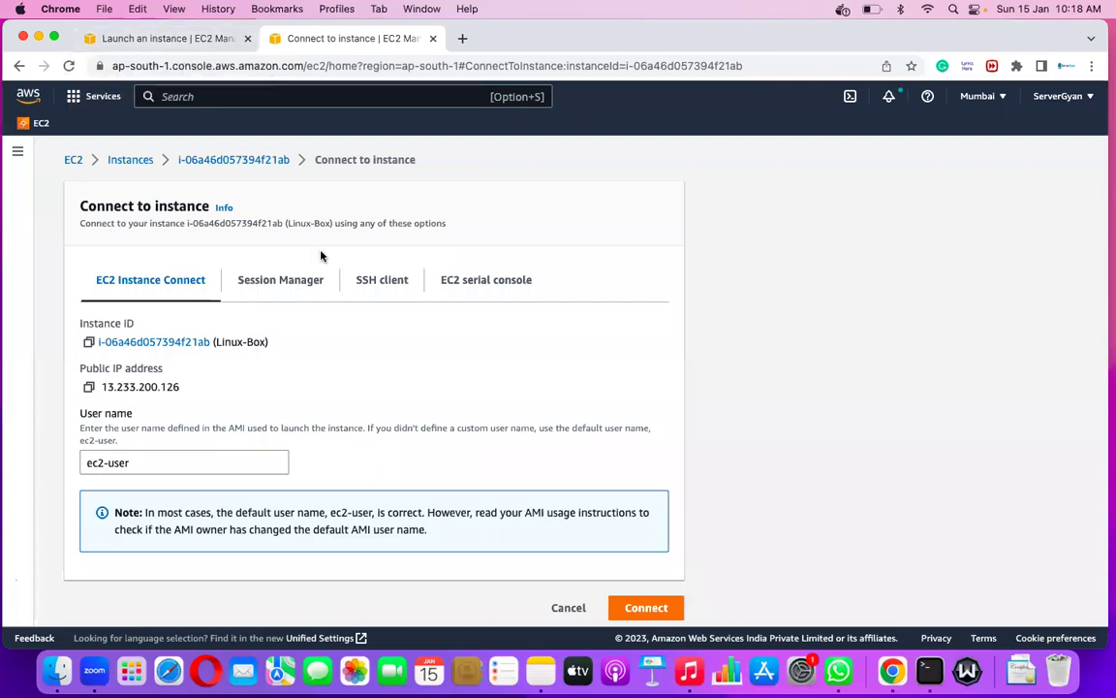
Open the SSH client instructions for Linux-Box and examine the private key file and chmod 400 steps
{"action": "left_click", "coordinate": [383, 287]}
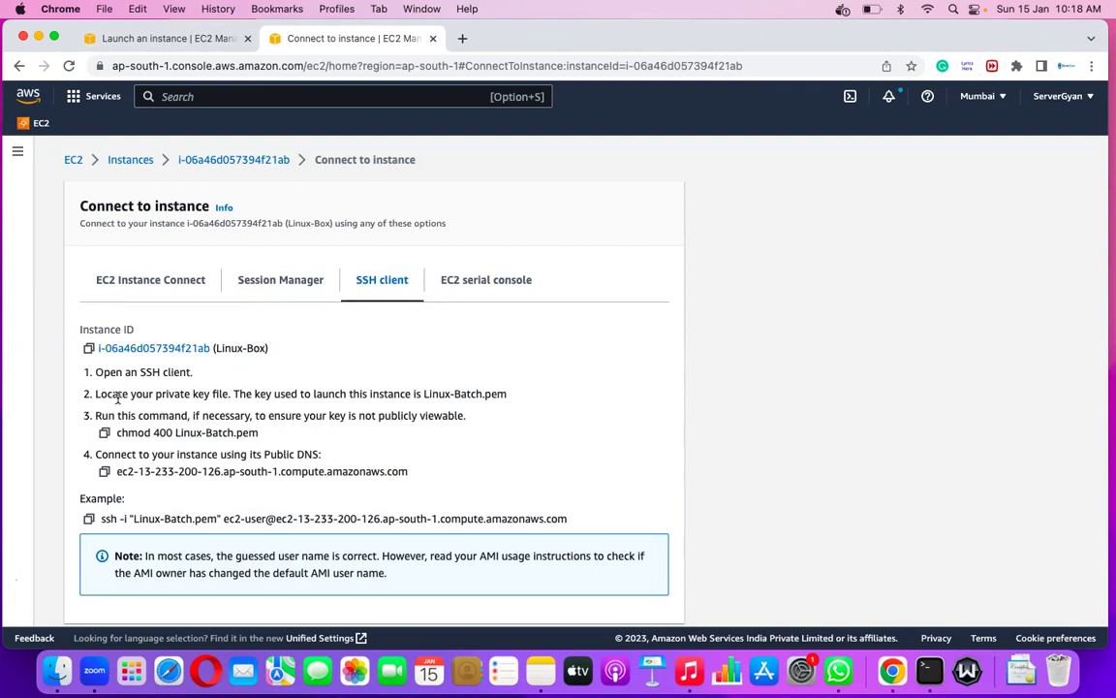
{"action": "left_click_drag", "start_coordinate": [94, 394], "coordinate": [231, 394]}
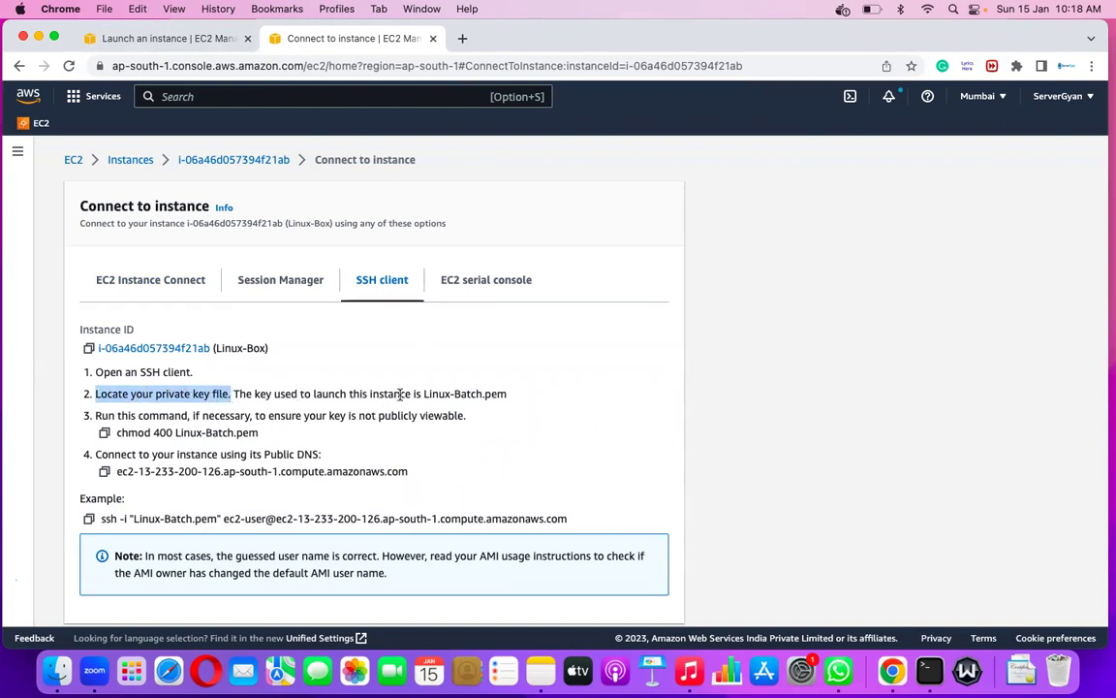
{"action": "left_click_drag", "start_coordinate": [424, 395], "coordinate": [511, 395]}
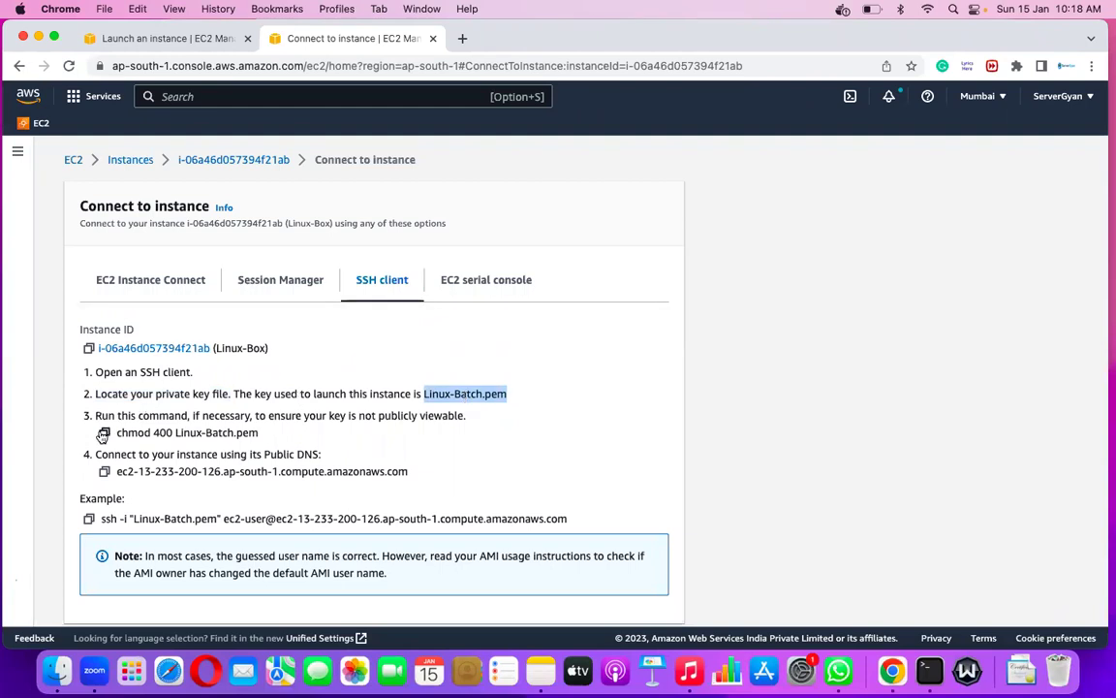
{"action": "left_click_drag", "start_coordinate": [154, 432], "coordinate": [172, 427]}
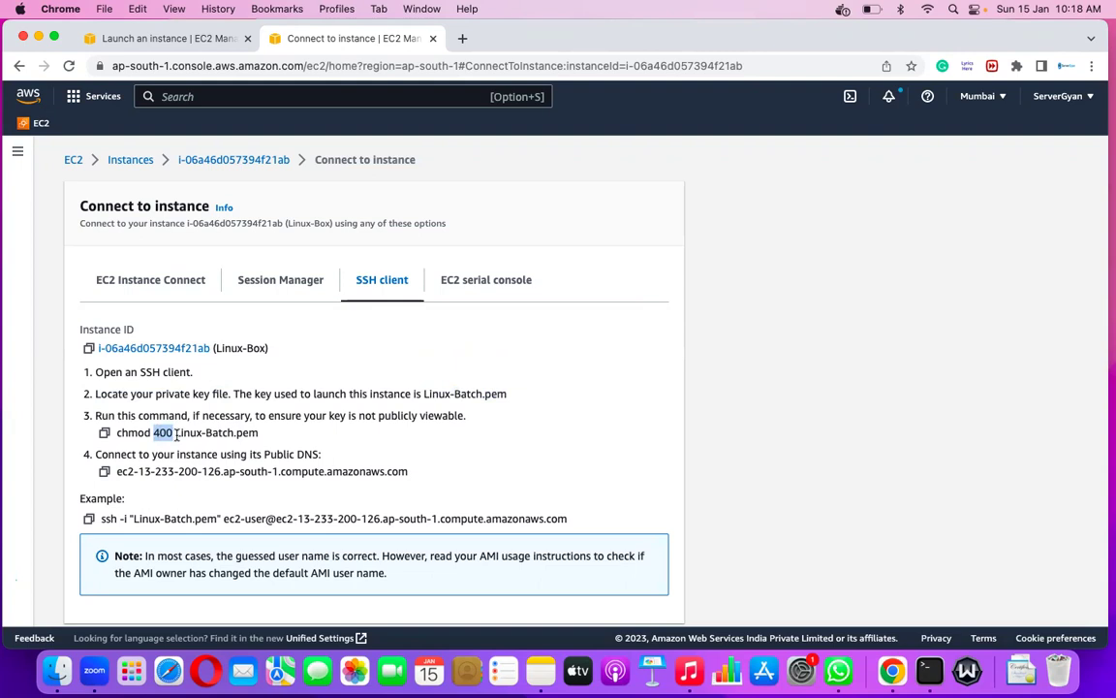
{"action": "left_click", "coordinate": [157, 432]}
{"action": "double_click", "coordinate": [156, 432]}
{"action": "left_click_drag", "start_coordinate": [177, 433], "coordinate": [172, 432]}
{"action": "left_click_drag", "start_coordinate": [175, 433], "coordinate": [269, 438]}
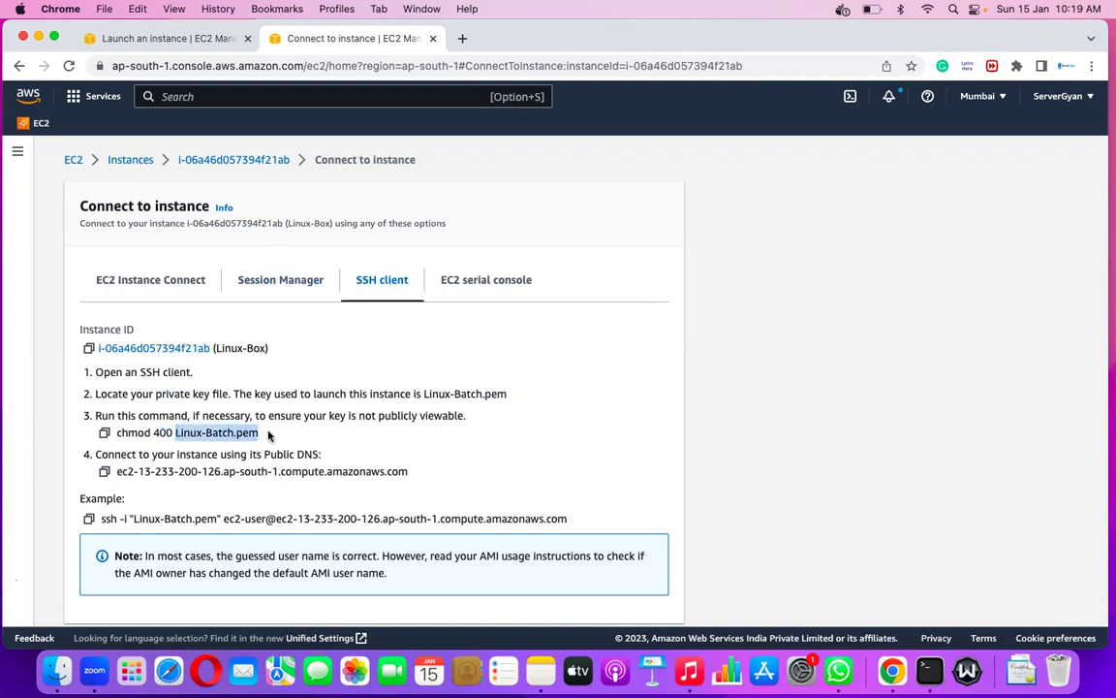
{"action": "left_click", "coordinate": [158, 433]}
{"action": "double_click", "coordinate": [158, 433]}
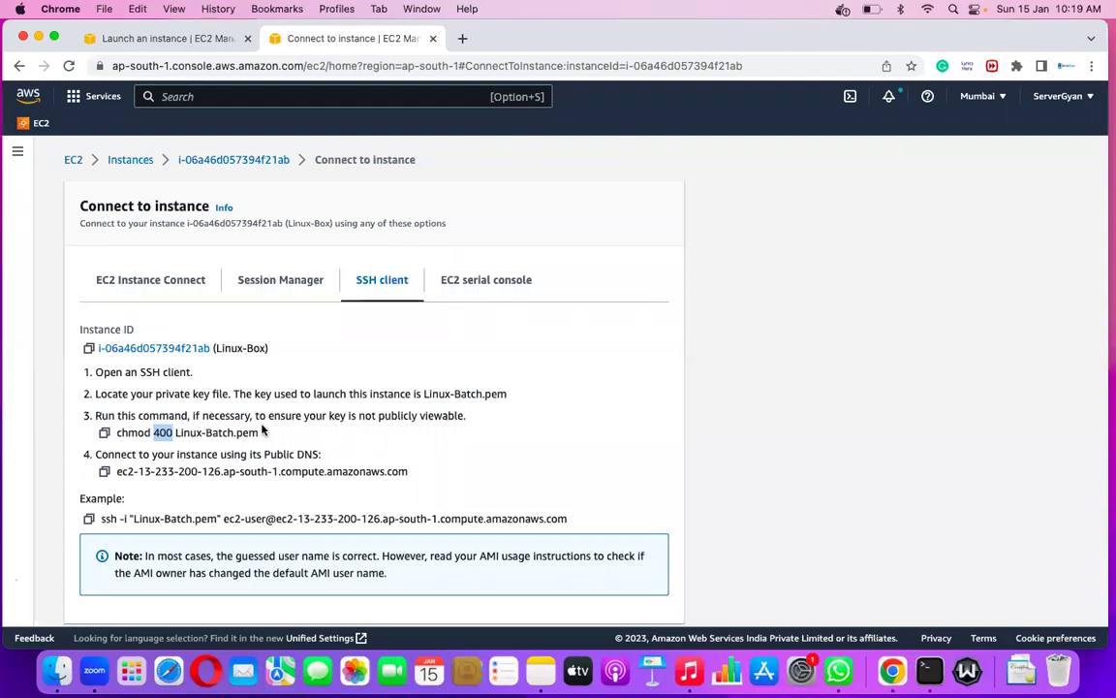
Copy the example SSH command for Linux-Box, switch to Terminal and clear its screen
{"action": "left_click", "coordinate": [89, 519]}
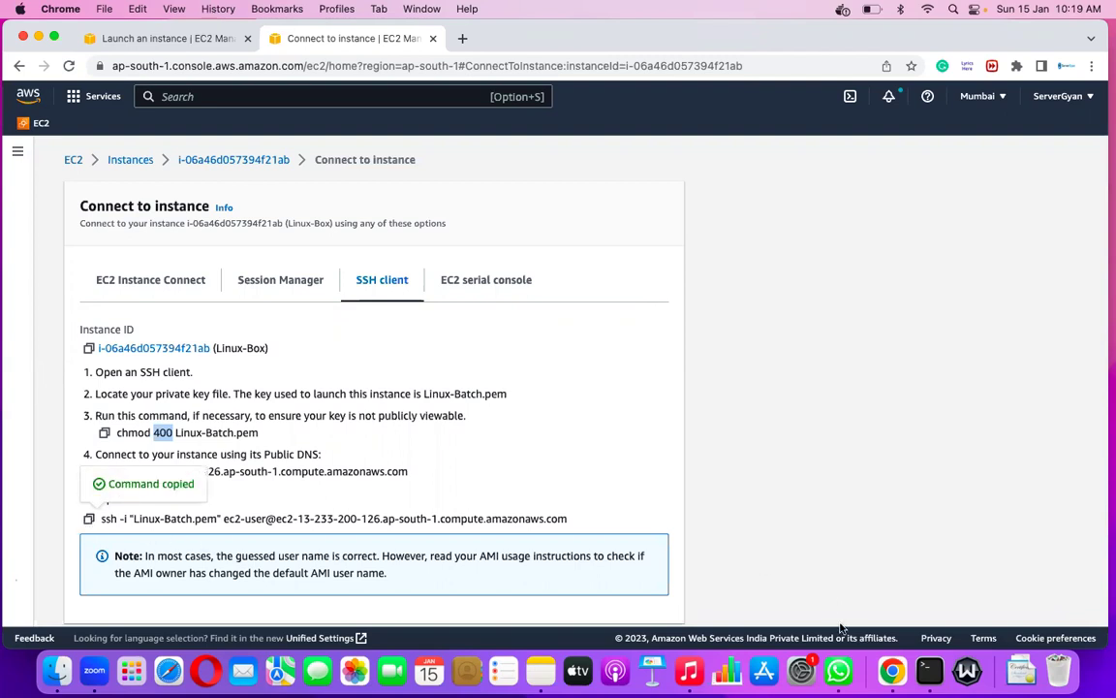
{"action": "left_click", "coordinate": [930, 671]}
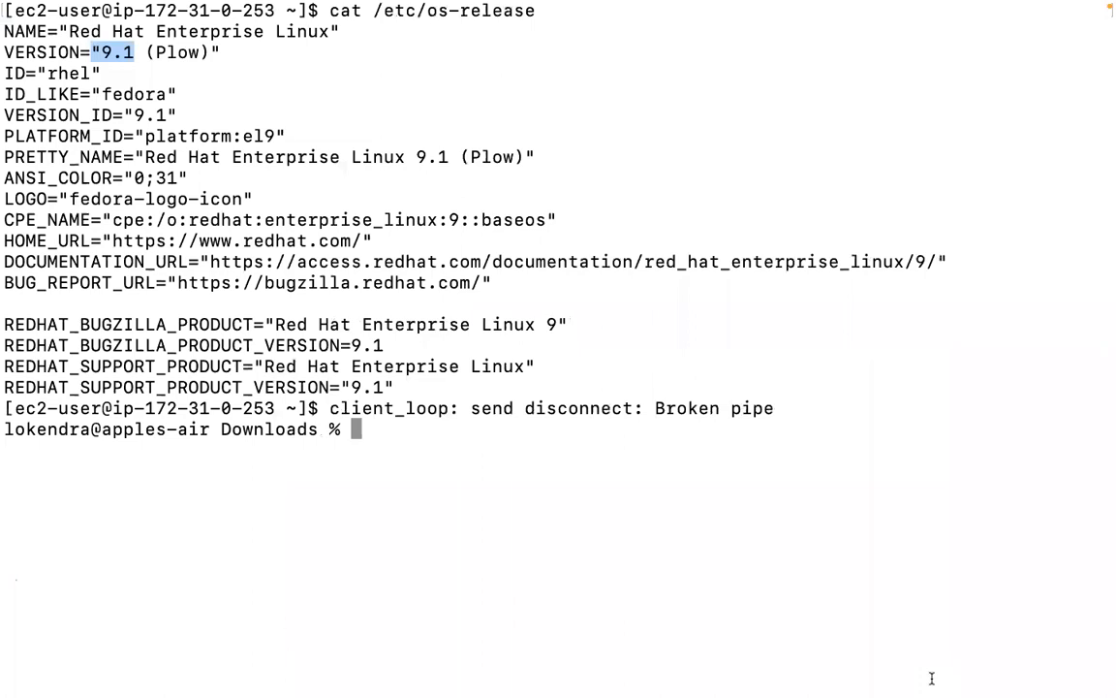
{"action": "key", "text": "super+k"}
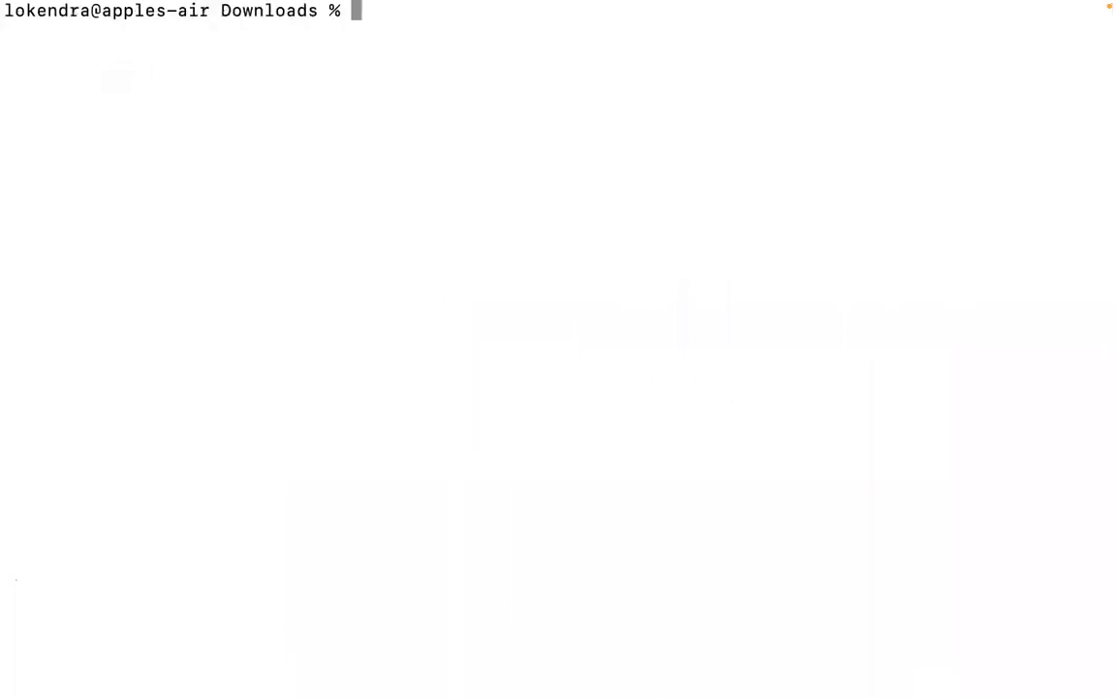
Set the permissions of Linux-Batch.pem to 666 with chmod
{"action": "type", "text": "chmo"}
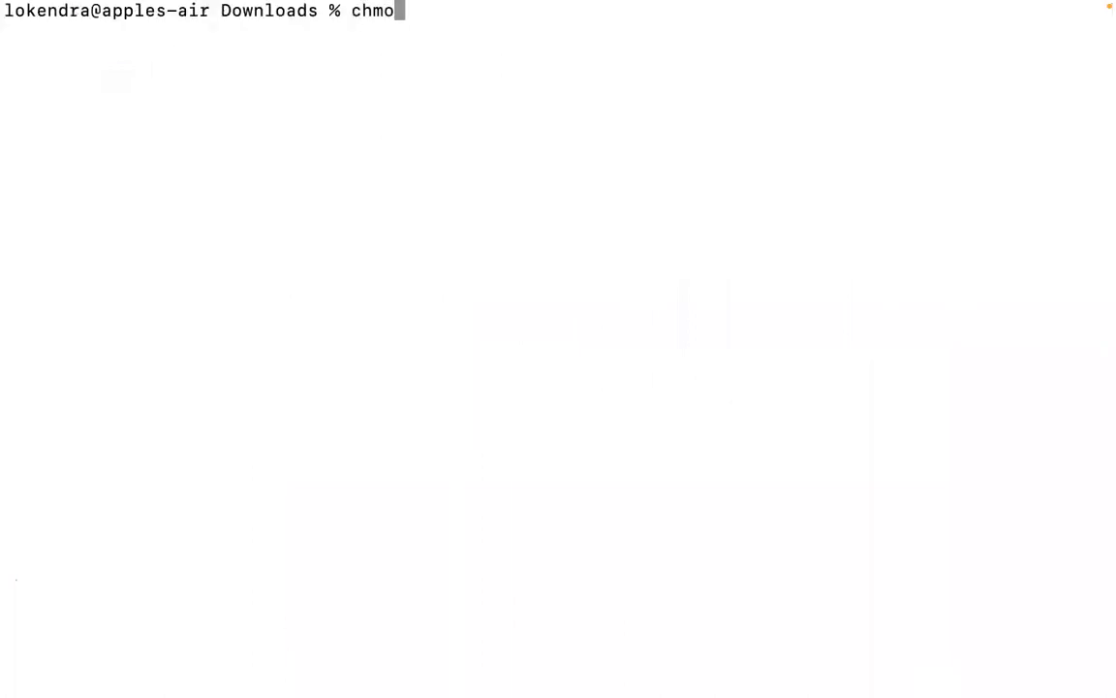
{"action": "type", "text": "d 666 "}
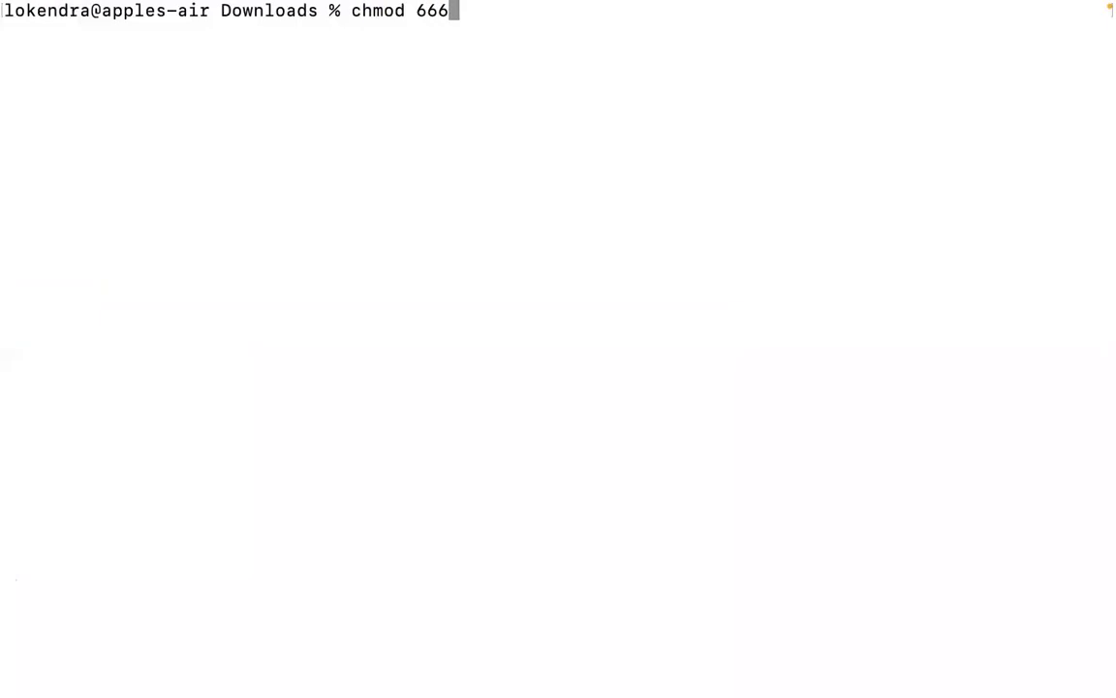
{"action": "type", "text": "Linux-B"}
{"action": "key", "text": "Tab"}
{"action": "type", "text": "a"}
{"action": "key", "text": "Tab"}
{"action": "key", "text": "Return"}
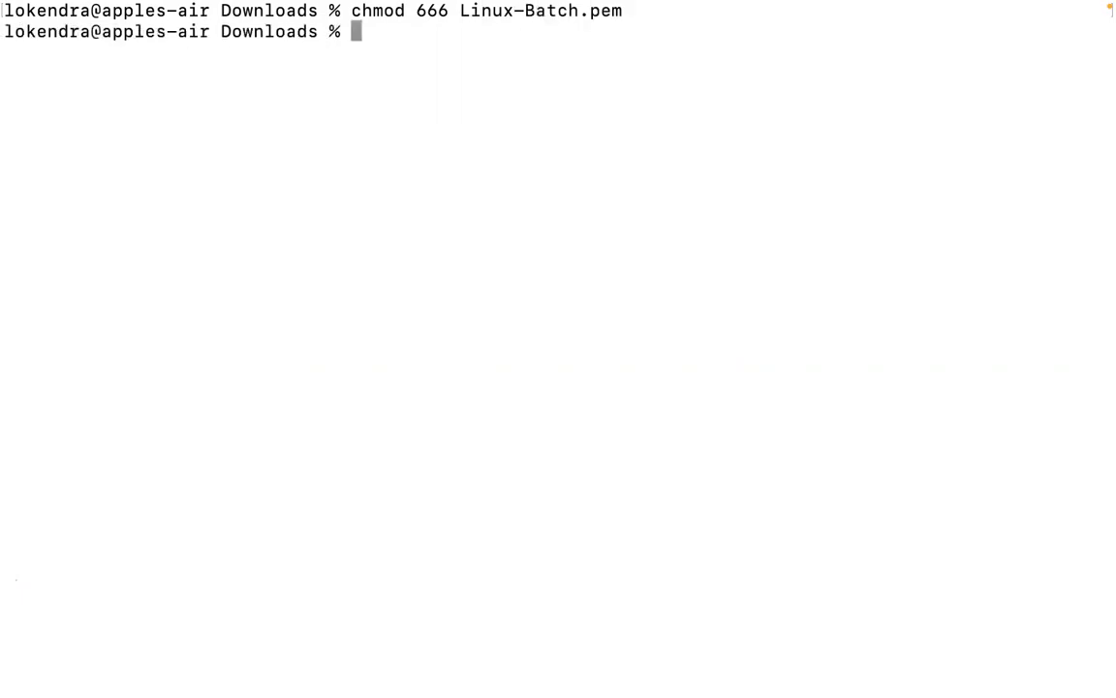
List the permissions of Linux-Batch.pem with ls -l
{"action": "mouse_move", "coordinate": [401, 8]}
{"action": "left_click_drag", "start_coordinate": [421, 11], "coordinate": [448, 113]}
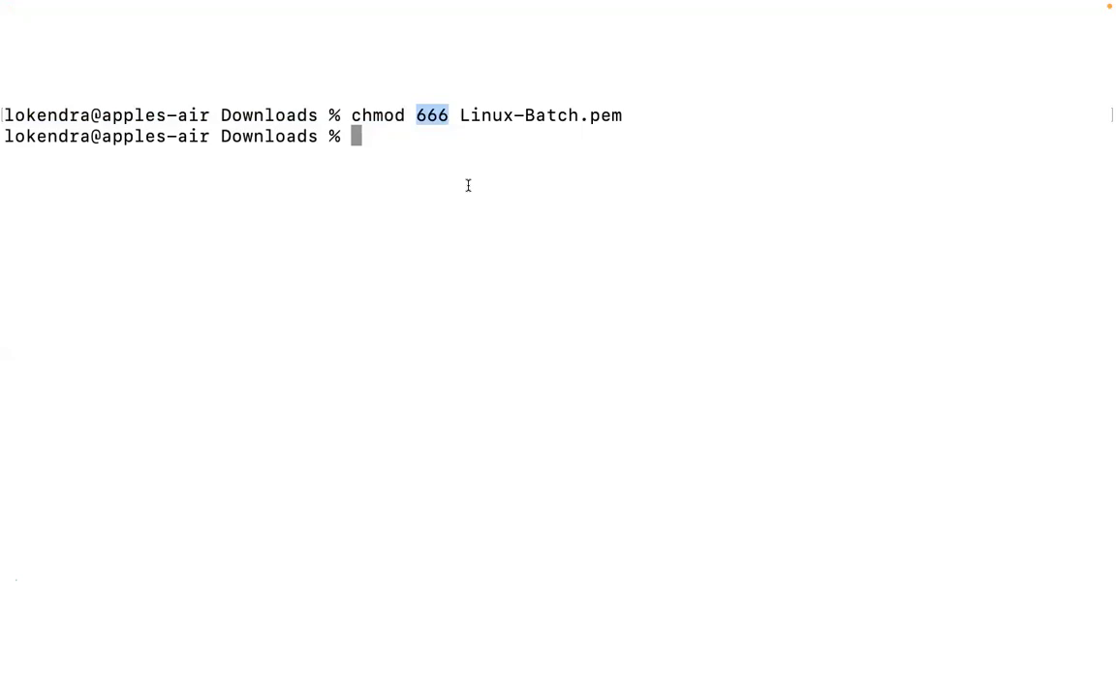
{"action": "type", "text": "ls -l "}
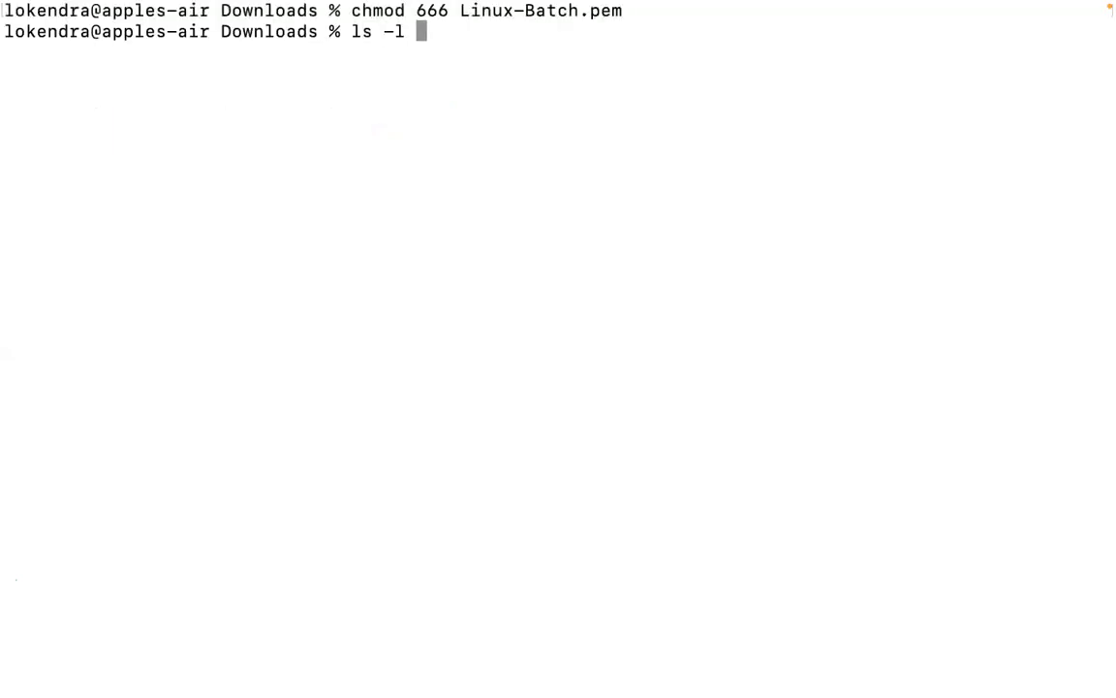
{"action": "type", "text": "Linux-Batch.pem"}
{"action": "key", "text": "Return"}
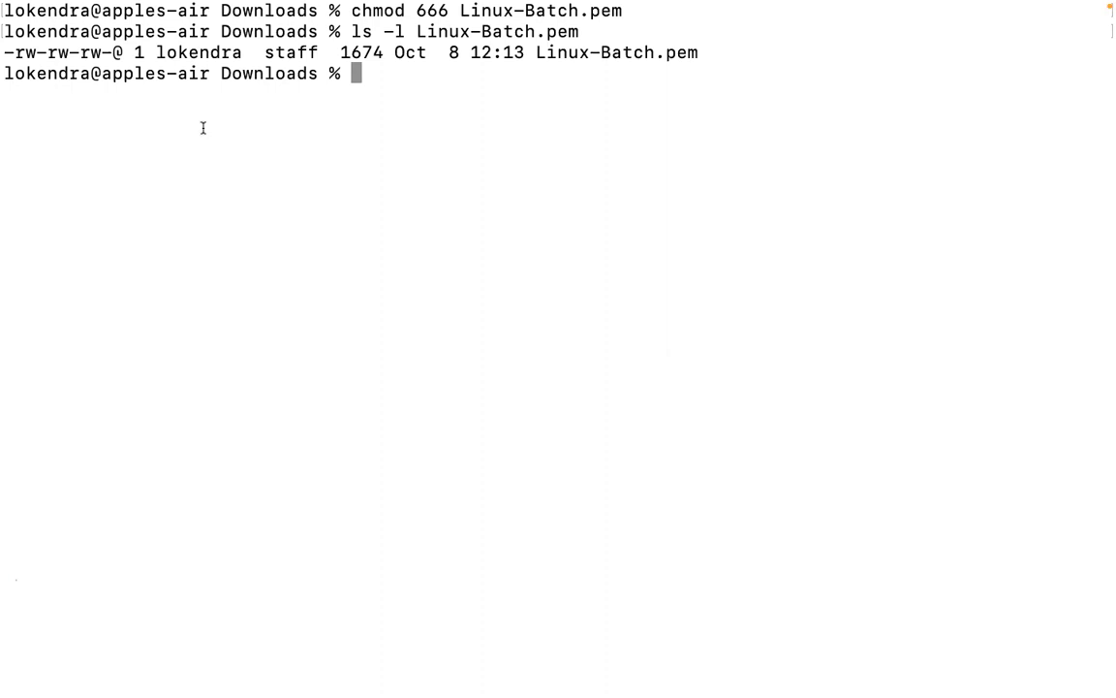
Try to connect to Linux-Box with the copied SSH command, answering yes to the host authenticity question
{"action": "key", "text": "super+v"}
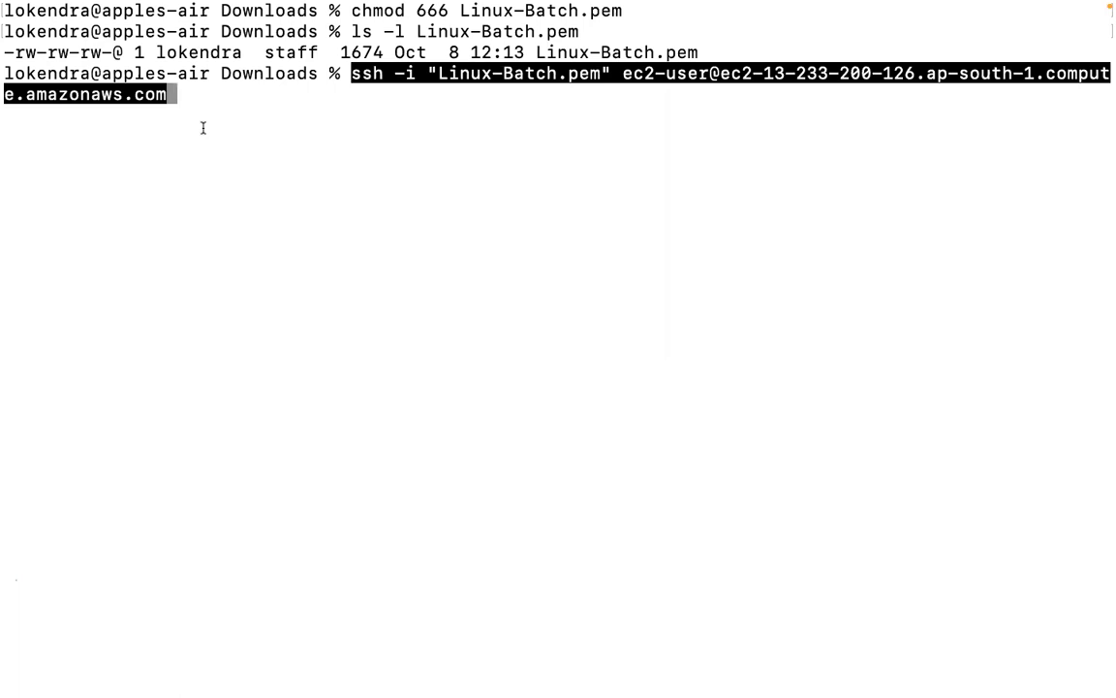
{"action": "key", "text": "Return"}
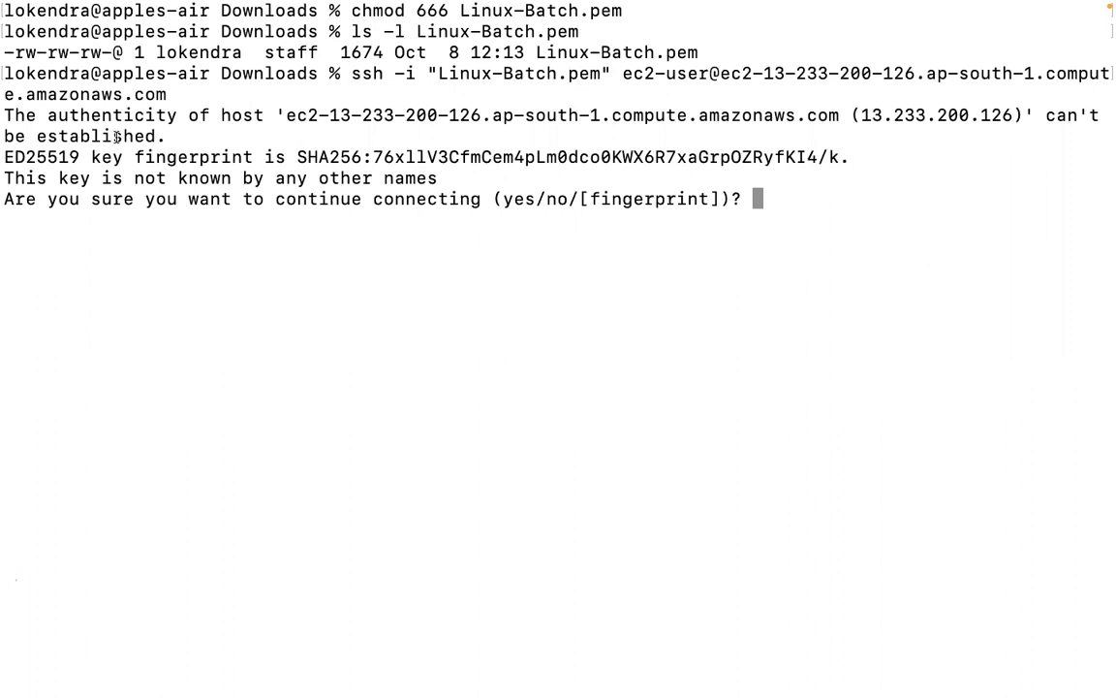
{"action": "type", "text": "yes"}
{"action": "key", "text": "Return"}
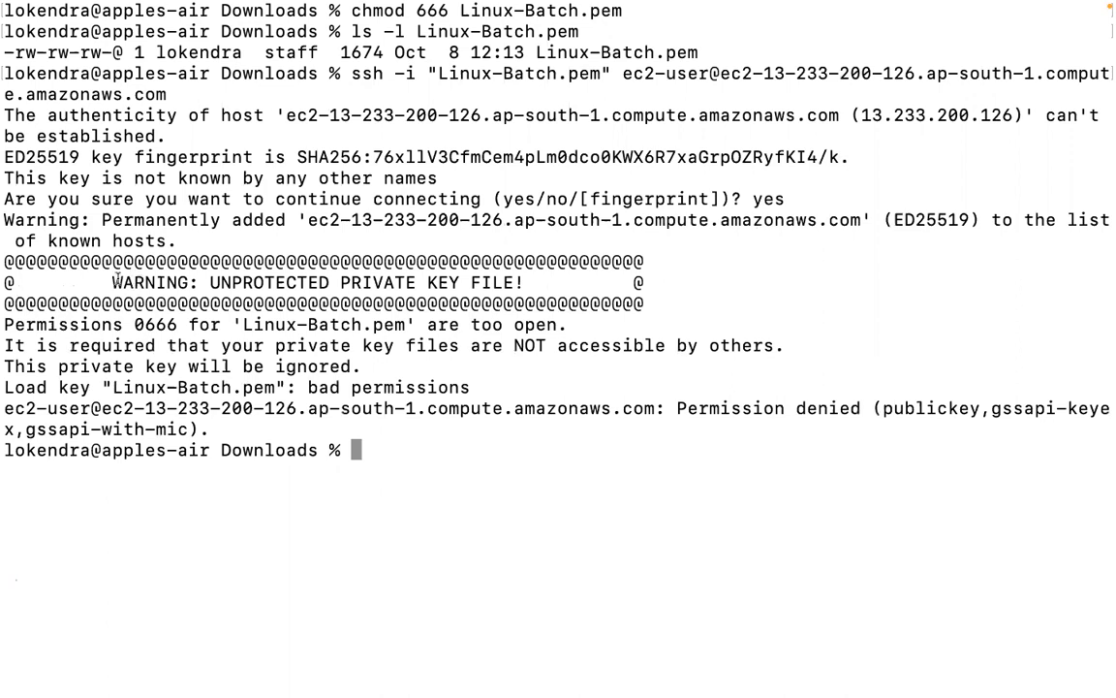
{"action": "left_click_drag", "start_coordinate": [109, 275], "coordinate": [524, 275]}
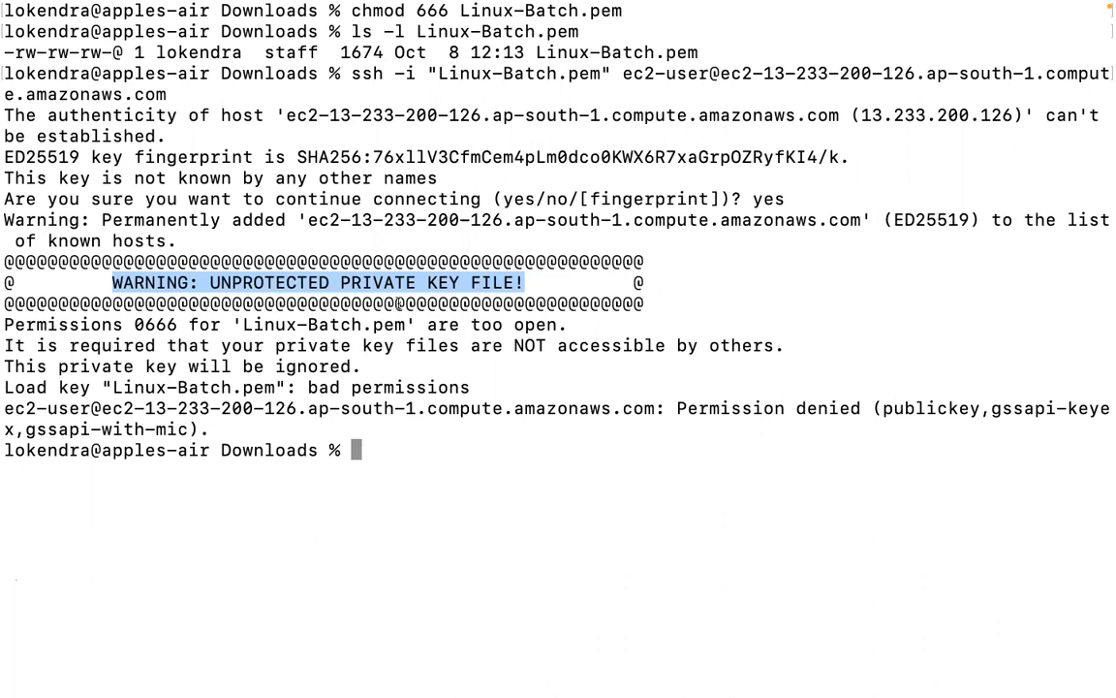
Copy the chmod 400 Linux-Batch.pem command from the instance's SSH instructions and run it in Terminal
{"action": "key", "text": "ctrl+Left"}
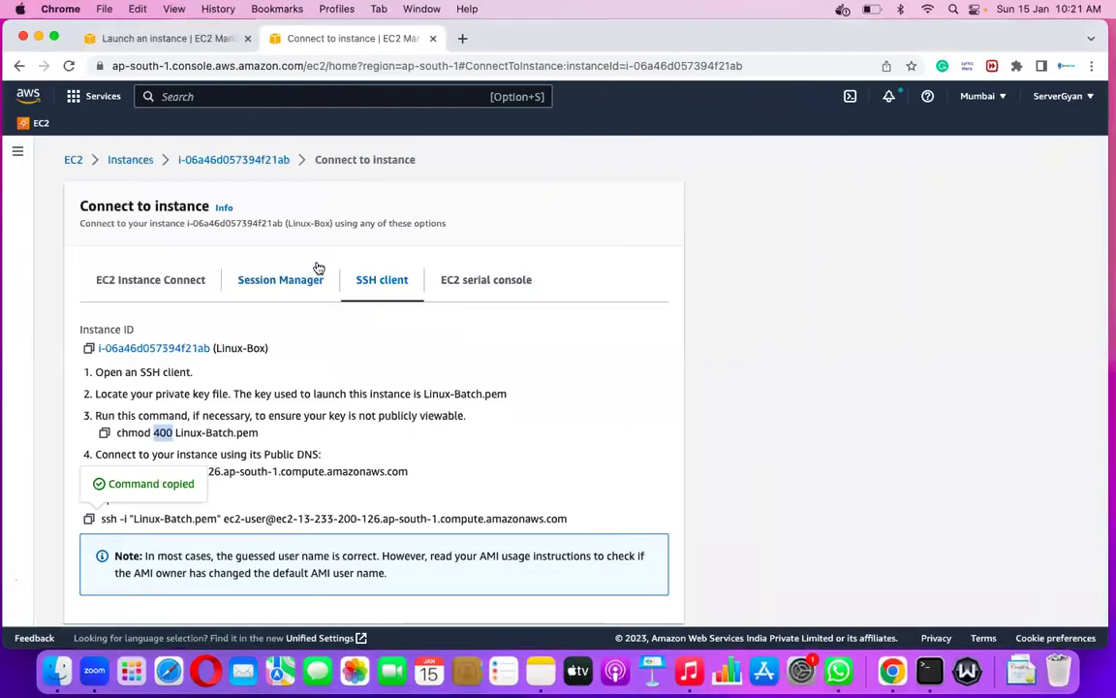
{"action": "left_click", "coordinate": [105, 432]}
{"action": "key", "text": "ctrl+Right"}
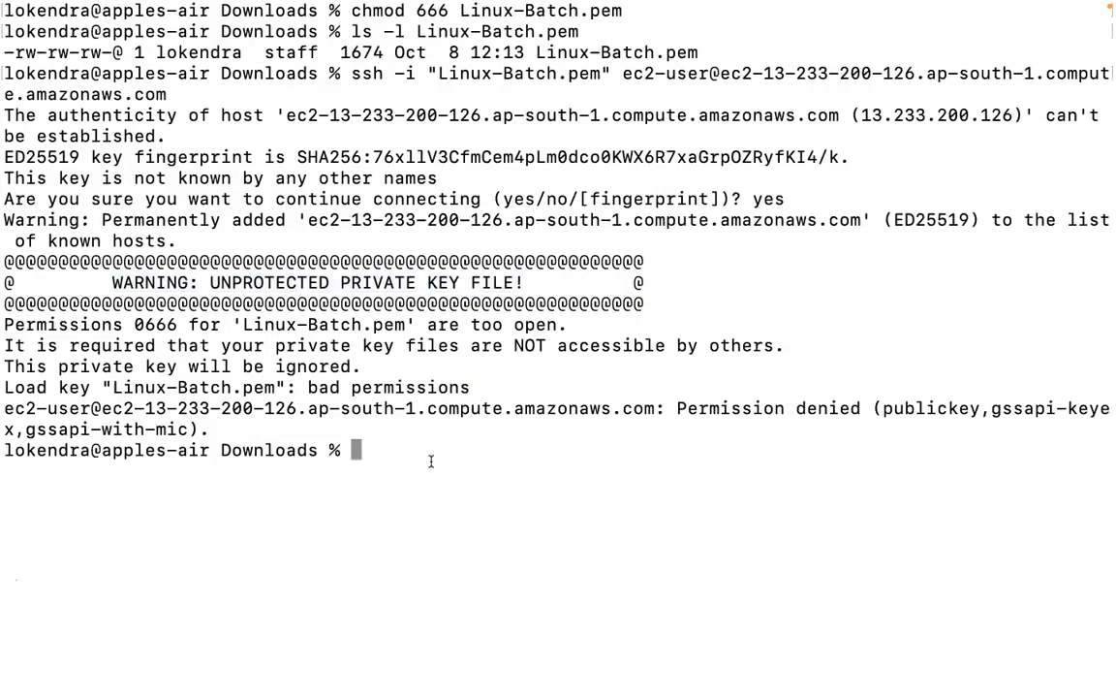
{"action": "key", "text": "super+v"}
{"action": "key", "text": "Return"}
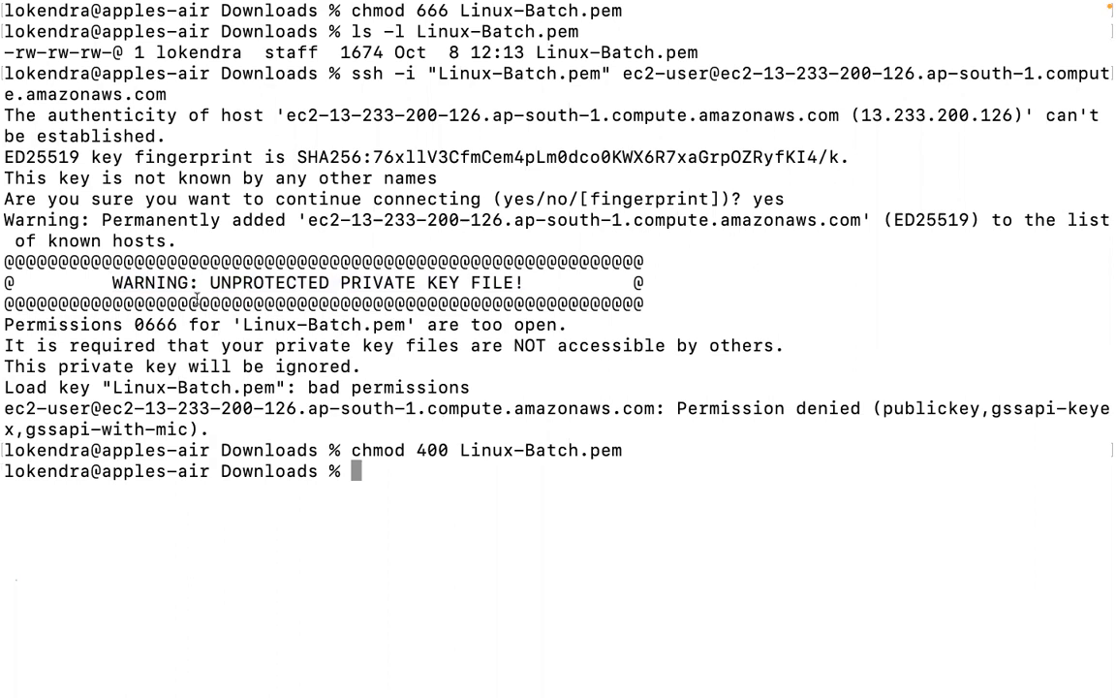
{"action": "left_click_drag", "start_coordinate": [113, 282], "coordinate": [523, 282]}
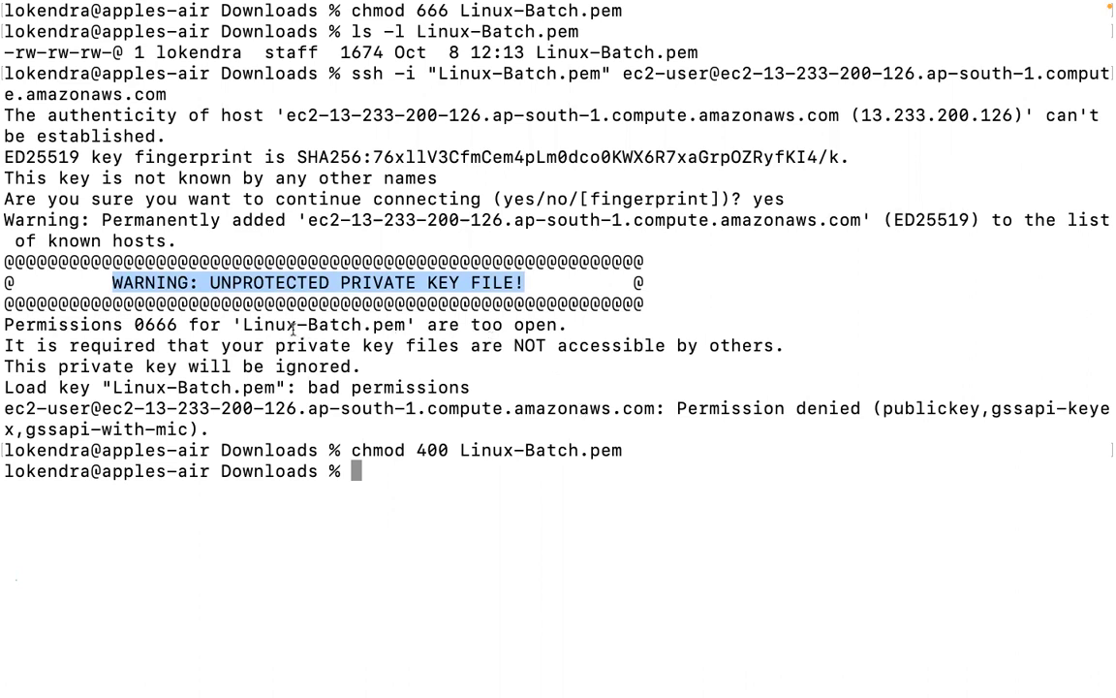
{"action": "left_click_drag", "start_coordinate": [233, 325], "coordinate": [417, 324]}
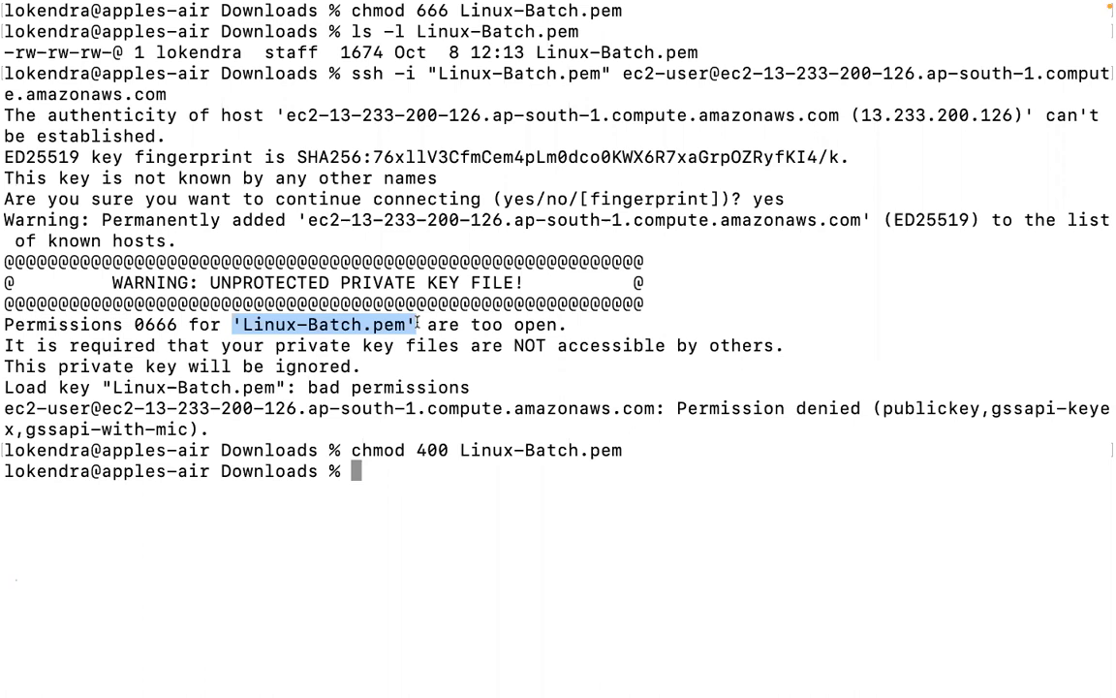
Try to connect over SSH with the key file name misspelled as Linu-Batch.pem
{"action": "key", "text": "Up"}
{"action": "key", "text": "Up"}
{"action": "key", "text": "Left"}
{"action": "key", "text": "Left"}
{"action": "key", "text": "Left"}
{"action": "key", "text": "Left"}
{"action": "key", "text": "Left"}
{"action": "key", "text": "Left"}
{"action": "key", "text": "Left"}
{"action": "key", "text": "Left"}
{"action": "key", "text": "Left"}
{"action": "key", "text": "ctrl+a"}
{"action": "key", "text": "Right"}
{"action": "key", "text": "Right"}
{"action": "key", "text": "Right"}
{"action": "key", "text": "Right"}
{"action": "key", "text": "Right"}
{"action": "key", "text": "Right"}
{"action": "key", "text": "Right"}
{"action": "key", "text": "Right"}
{"action": "key", "text": "Right"}
{"action": "key", "text": "Right"}
{"action": "key", "text": "Right"}
{"action": "key", "text": "Delete"}
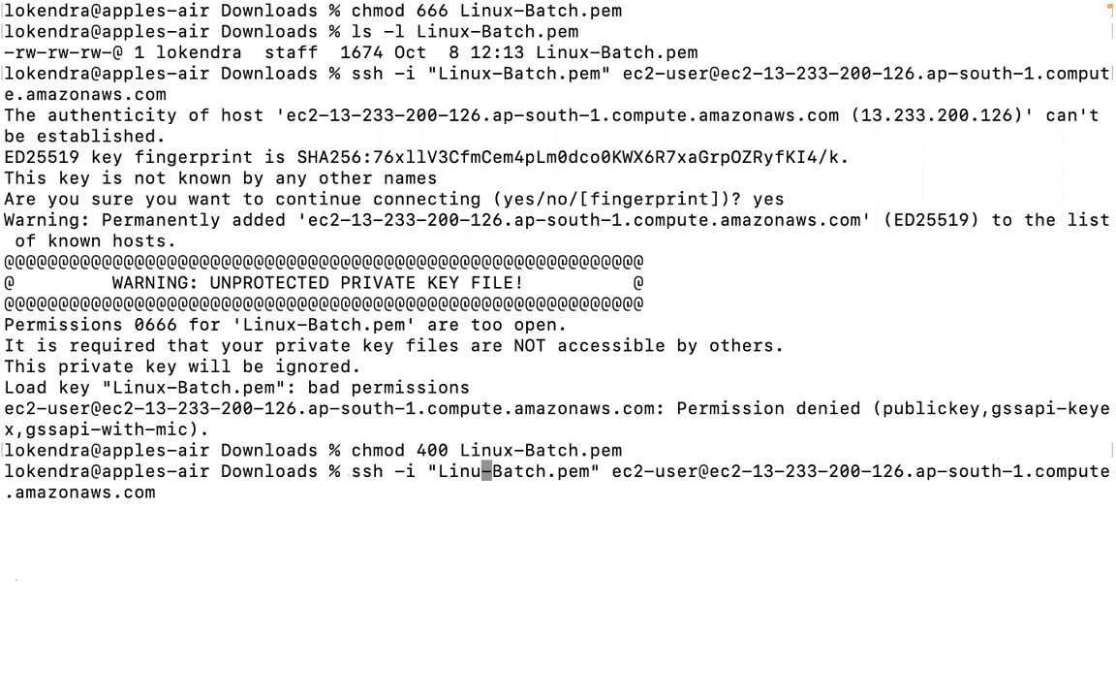
{"action": "key", "text": "Return"}
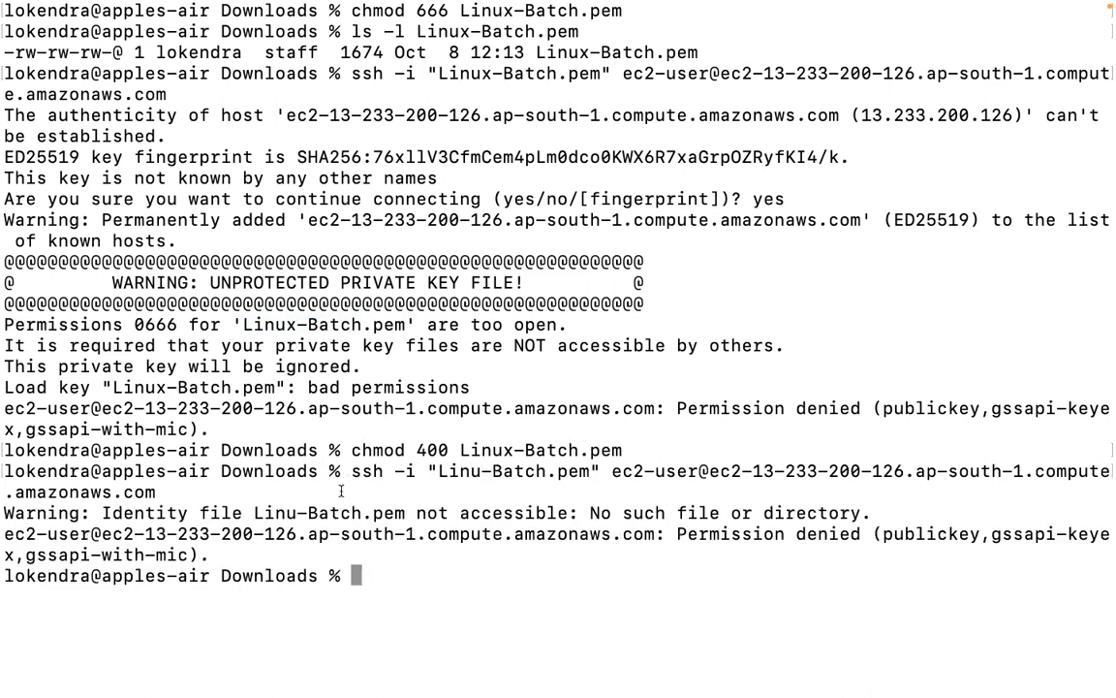
{"action": "left_click_drag", "start_coordinate": [589, 513], "coordinate": [881, 501]}
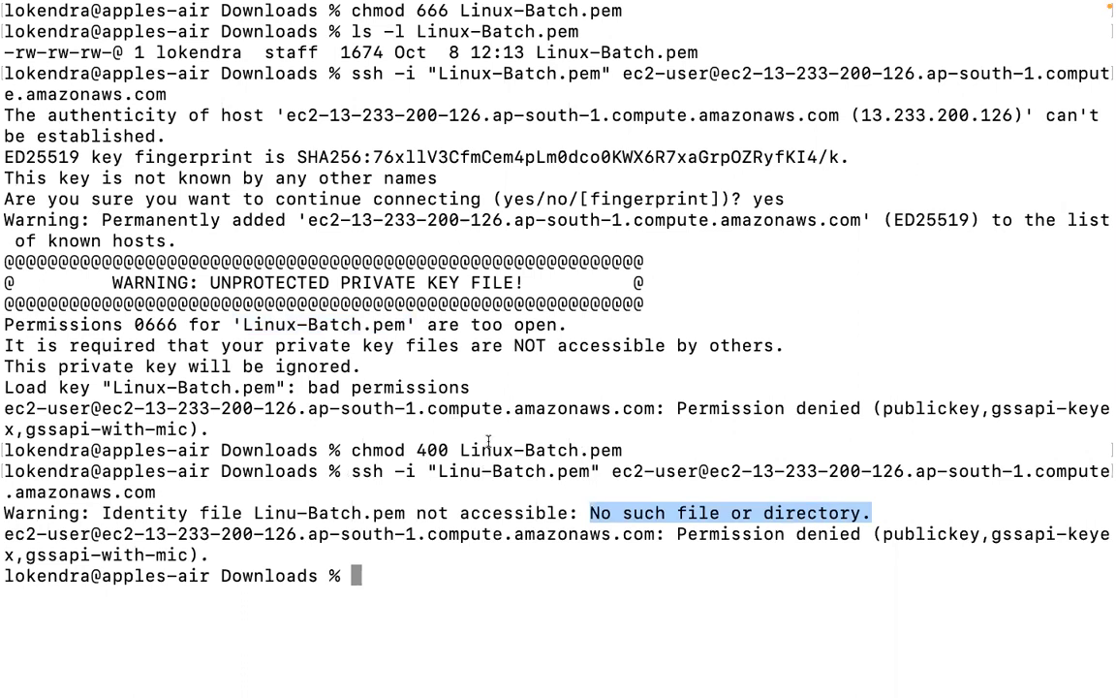
Recall the original SSH command with the Linux-Batch.pem key at the prompt
{"action": "key", "text": "super+v"}
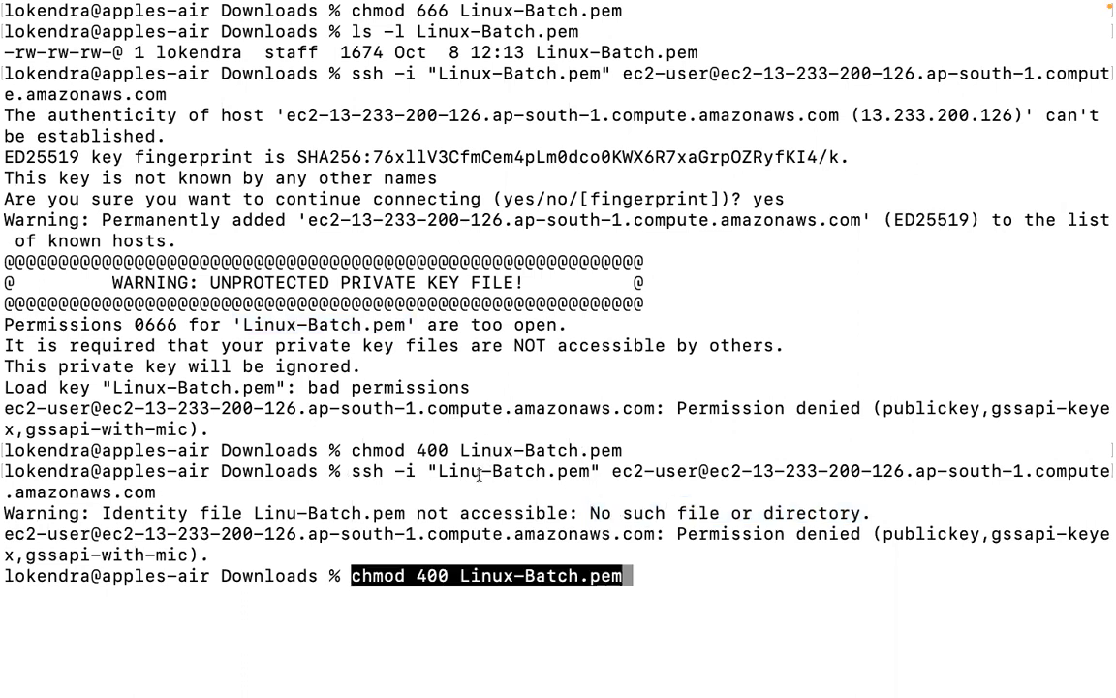
{"action": "key", "text": "Up"}
{"action": "key", "text": "Up"}
{"action": "key", "text": "Up"}
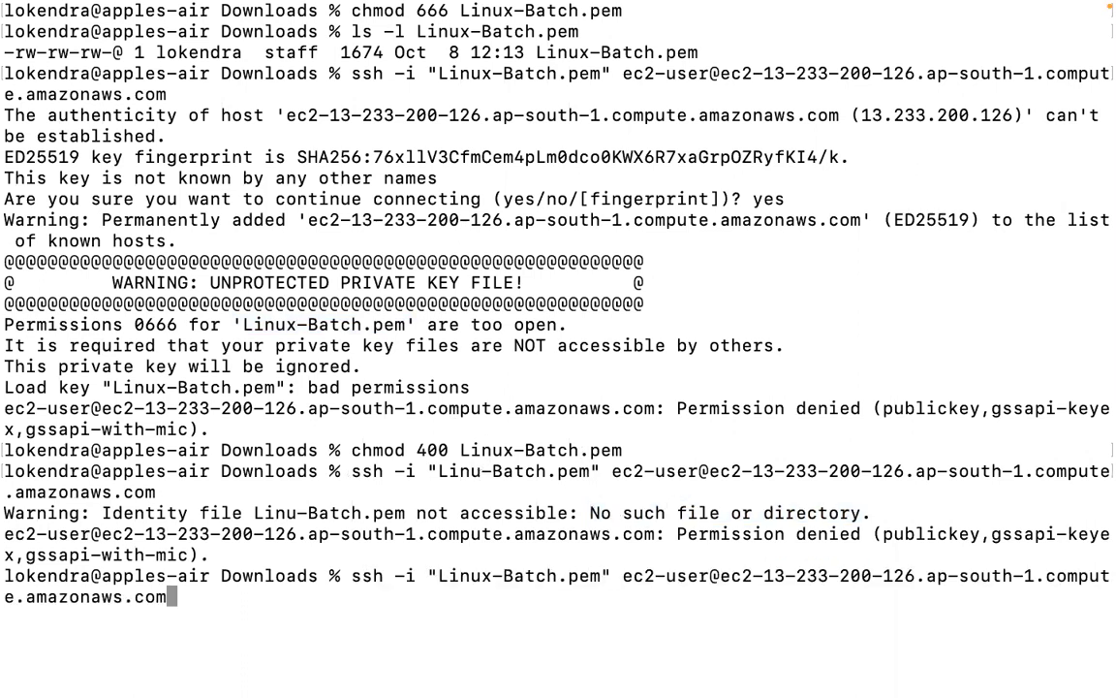
Remove the final "r" of ec2-user in the recalled SSH command and restore it
{"action": "key", "text": "ctrl+a"}
{"action": "key", "text": "Right"}
{"action": "key", "text": "Right"}
{"action": "key", "text": "Right"}
{"action": "key", "text": "Right"}
{"action": "key", "text": "Right"}
{"action": "key", "text": "Right"}
{"action": "key", "text": "Right"}
{"action": "key", "text": "Right"}
{"action": "key", "text": "Right"}
{"action": "key", "text": "Right"}
{"action": "key", "text": "Right"}
{"action": "key", "text": "Right"}
{"action": "key", "text": "Right"}
{"action": "key", "text": "Right"}
{"action": "key", "text": "Right"}
{"action": "key", "text": "Right"}
{"action": "key", "text": "Right"}
{"action": "key", "text": "Right"}
{"action": "key", "text": "Right"}
{"action": "key", "text": "Right"}
{"action": "key", "text": "Right"}
{"action": "key", "text": "Right"}
{"action": "key", "text": "Right"}
{"action": "key", "text": "Right"}
{"action": "key", "text": "Right"}
{"action": "key", "text": "Right"}
{"action": "key", "text": "Right"}
{"action": "key", "text": "Right"}
{"action": "key", "text": "Right"}
{"action": "key", "text": "Right"}
{"action": "key", "text": "Right"}
{"action": "key", "text": "Right"}
{"action": "key", "text": "Right"}
{"action": "key", "text": "BackSpace"}
{"action": "type", "text": "e"}
{"action": "key", "text": "BackSpace"}
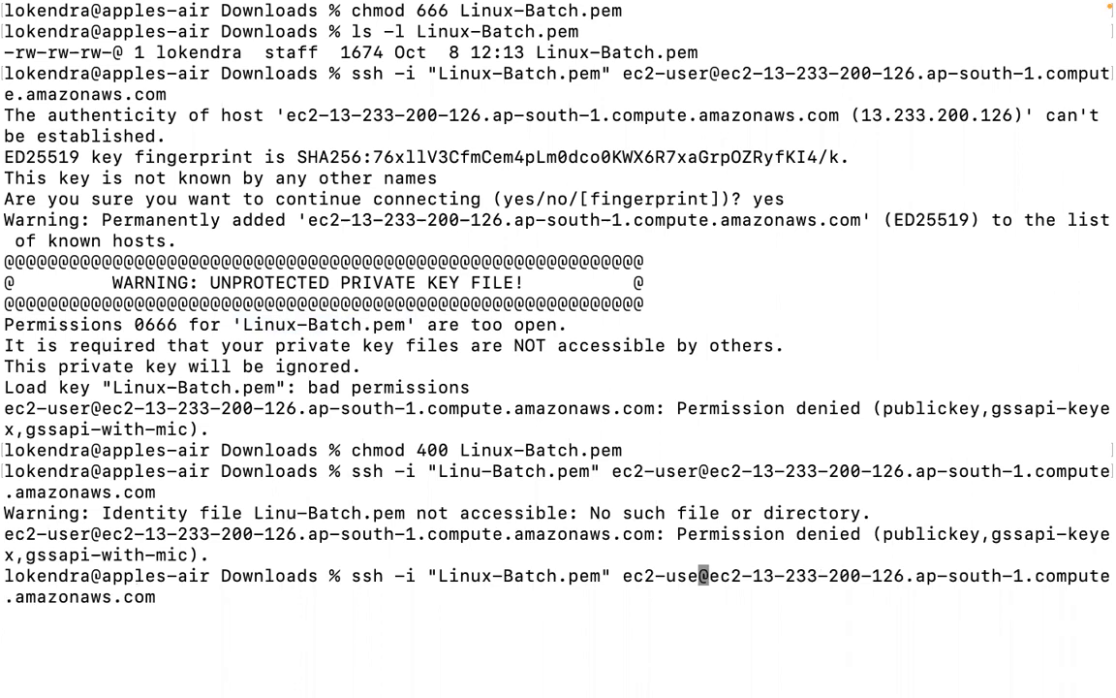
{"action": "type", "text": "r"}
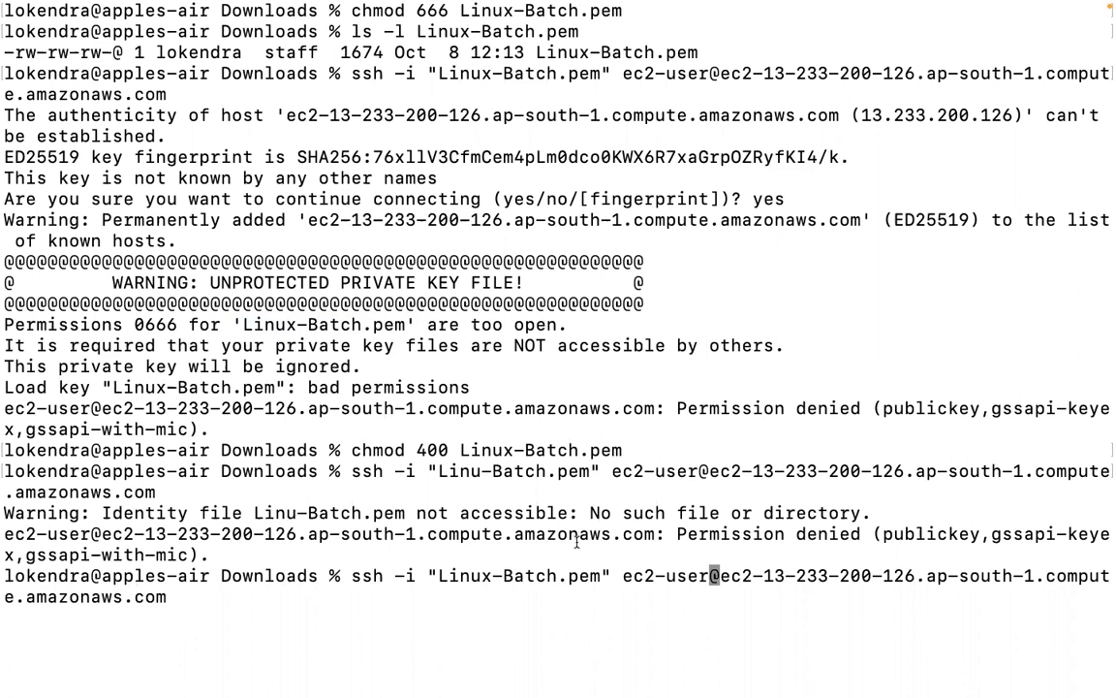
Switch to Chrome and examine the inbound and outbound security group rules of the running Linux-Box instance
{"action": "key", "text": "ctrl+Left"}
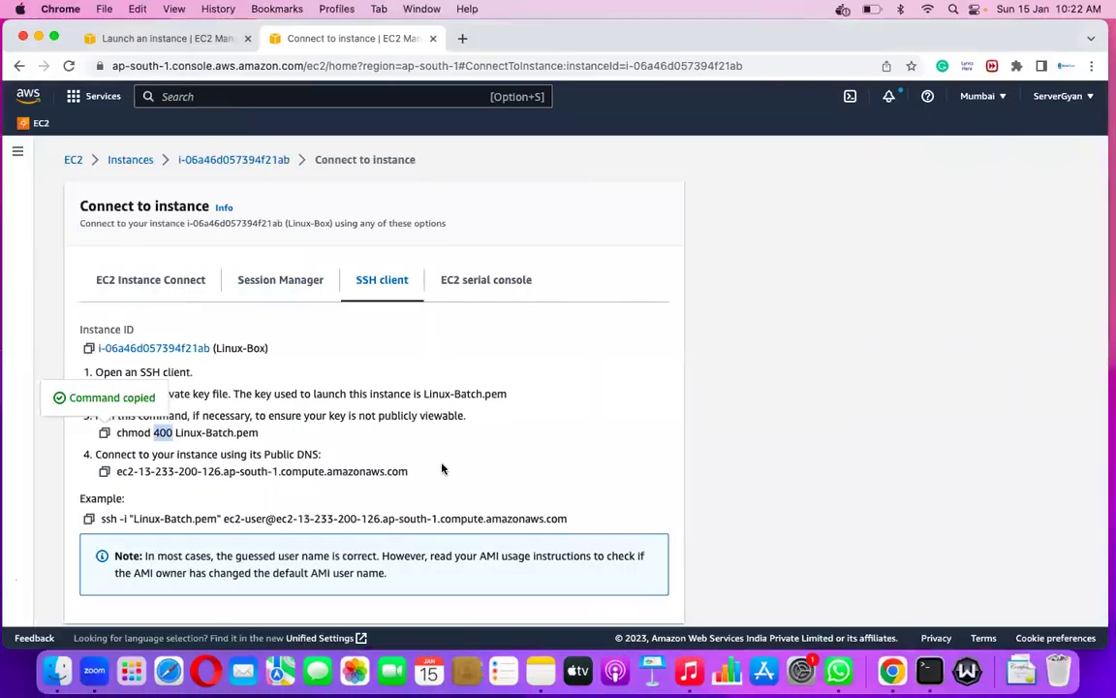
{"action": "left_click", "coordinate": [130, 162]}
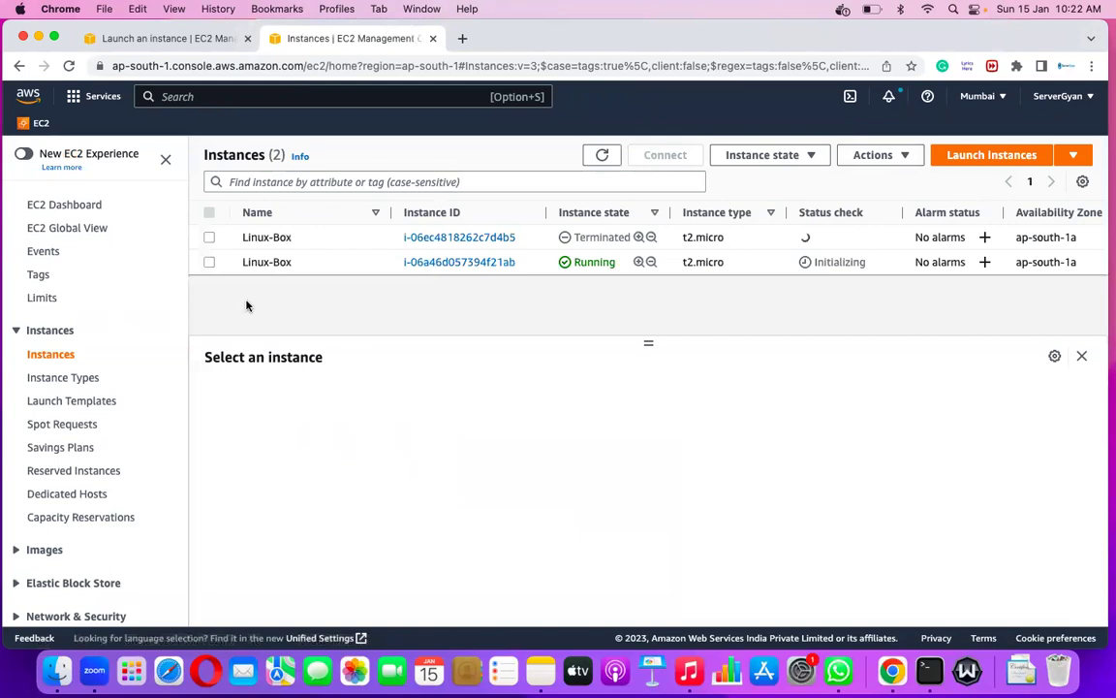
{"action": "left_click", "coordinate": [207, 264]}
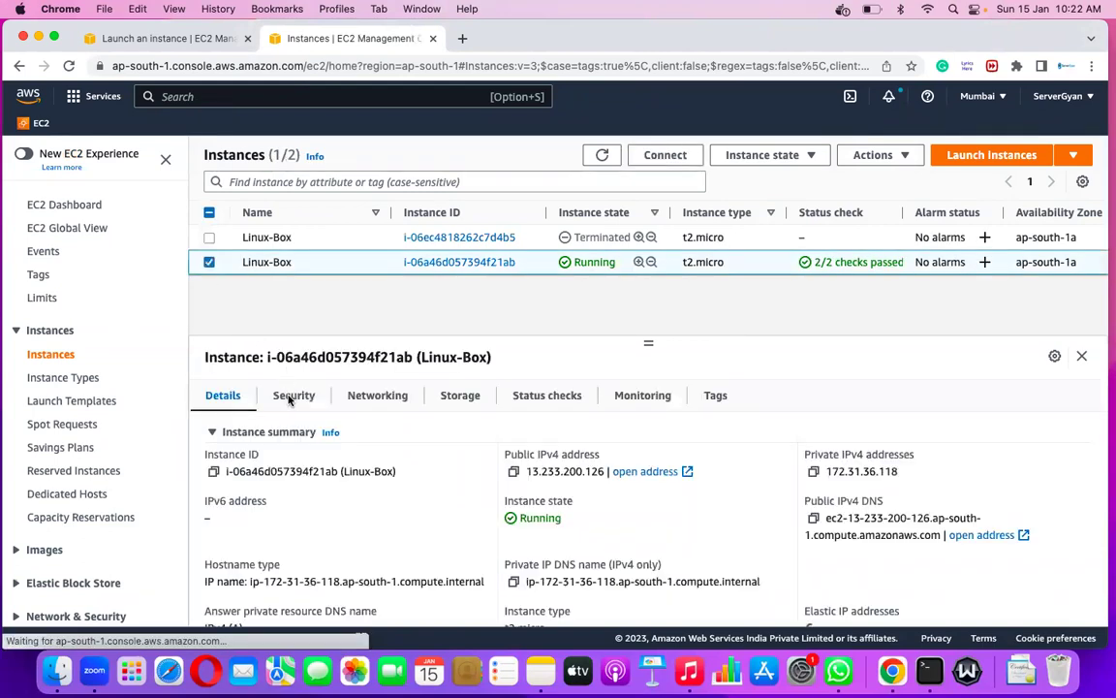
{"action": "left_click", "coordinate": [287, 398]}
{"action": "scroll", "coordinate": [398, 540], "scroll_direction": "down", "scroll_amount": 5}
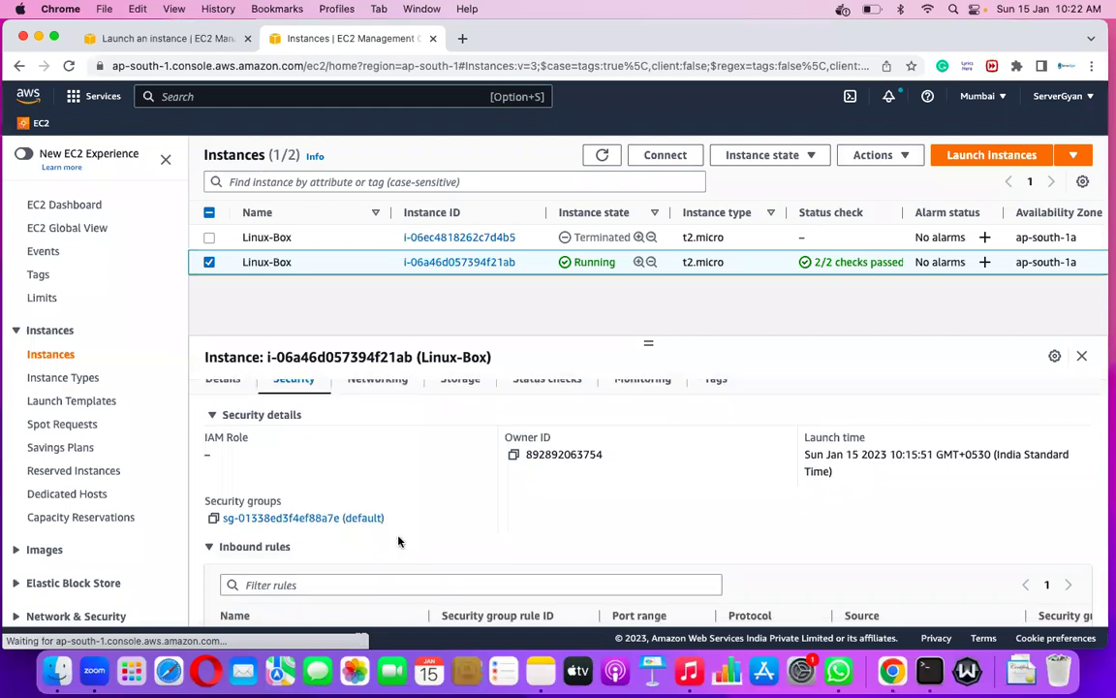
{"action": "scroll", "coordinate": [398, 541], "scroll_direction": "down", "scroll_amount": 1}
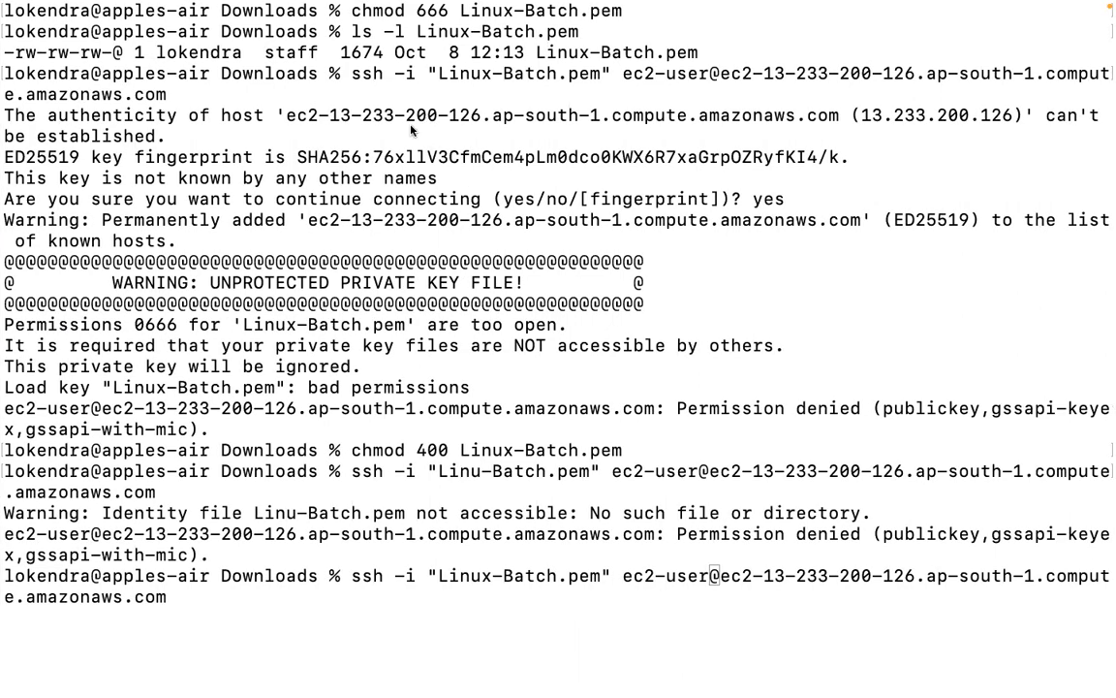
Highlight the host name in Terminal's pending SSH command, and copy the example command from the running instance's SSH client instructions in Chrome
{"action": "left_click", "coordinate": [712, 588]}
{"action": "left_click_drag", "start_coordinate": [713, 578], "coordinate": [184, 602]}
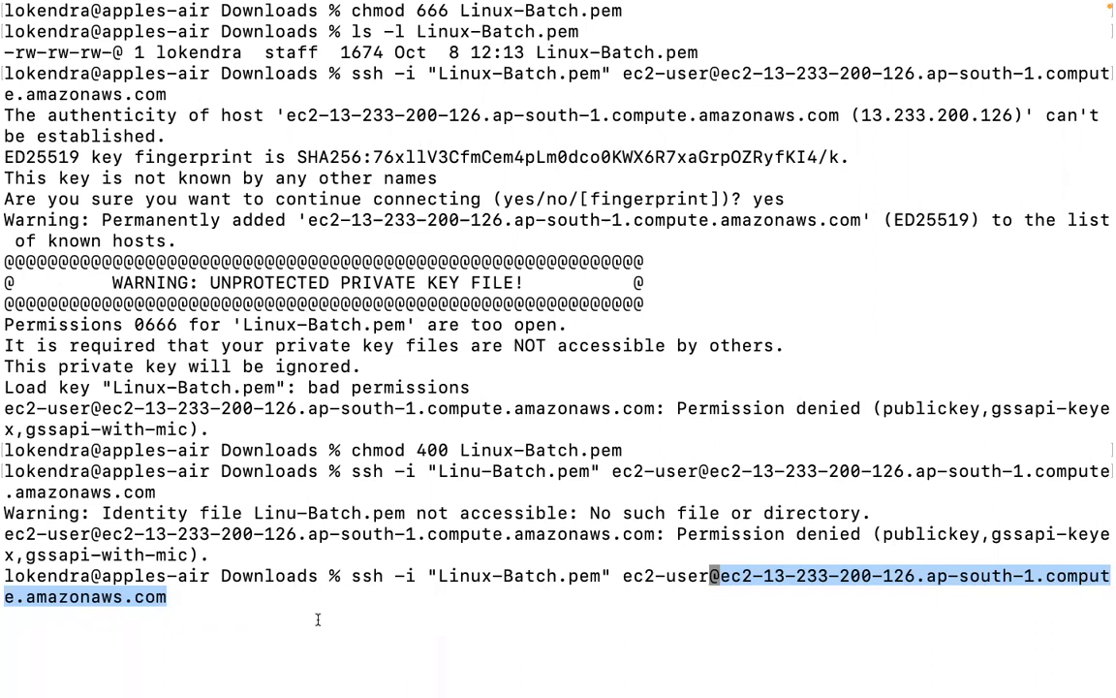
{"action": "key", "text": "ctrl+Left"}
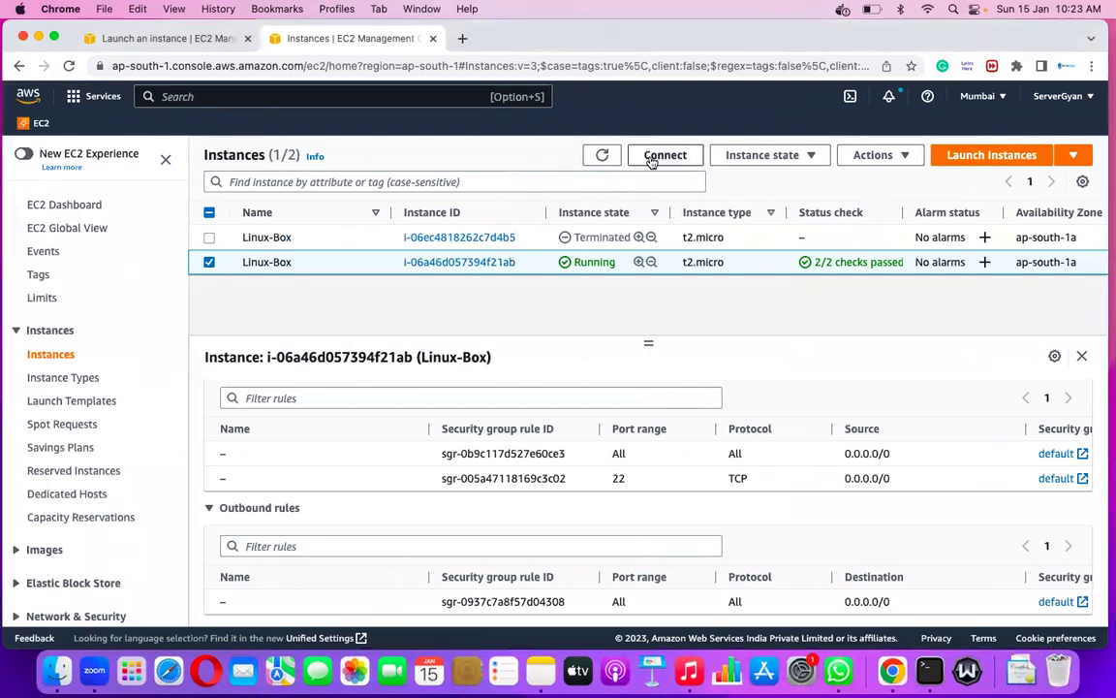
{"action": "left_click", "coordinate": [650, 158]}
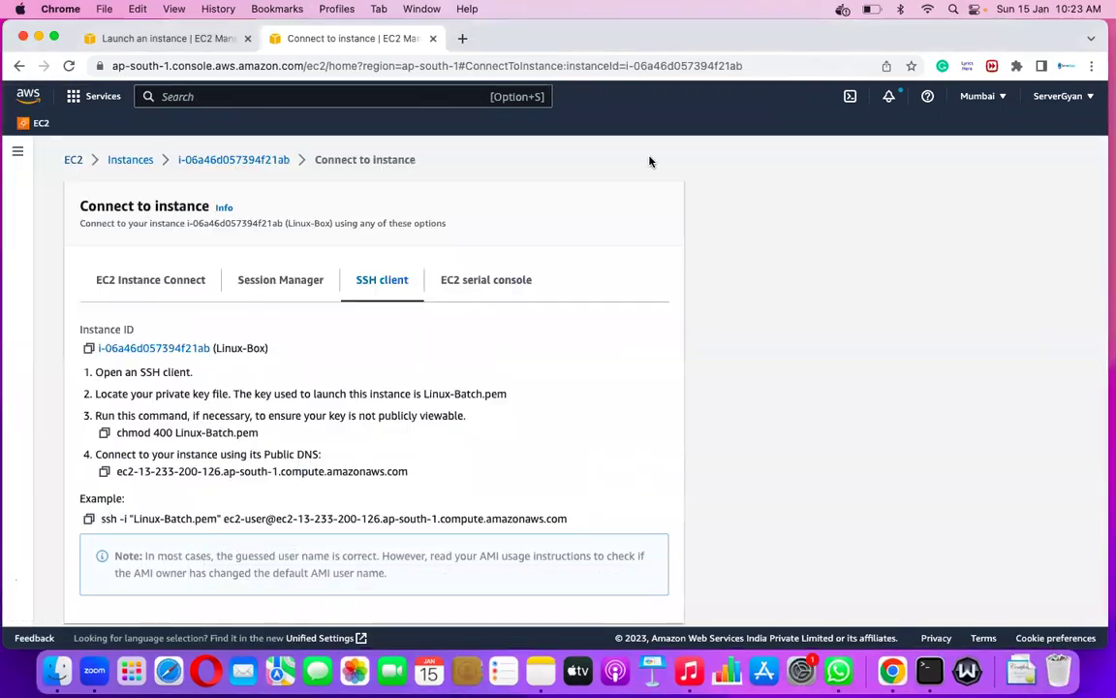
{"action": "left_click", "coordinate": [89, 518]}
{"action": "key", "text": "ctrl+Right"}
{"action": "key", "text": "super+v"}
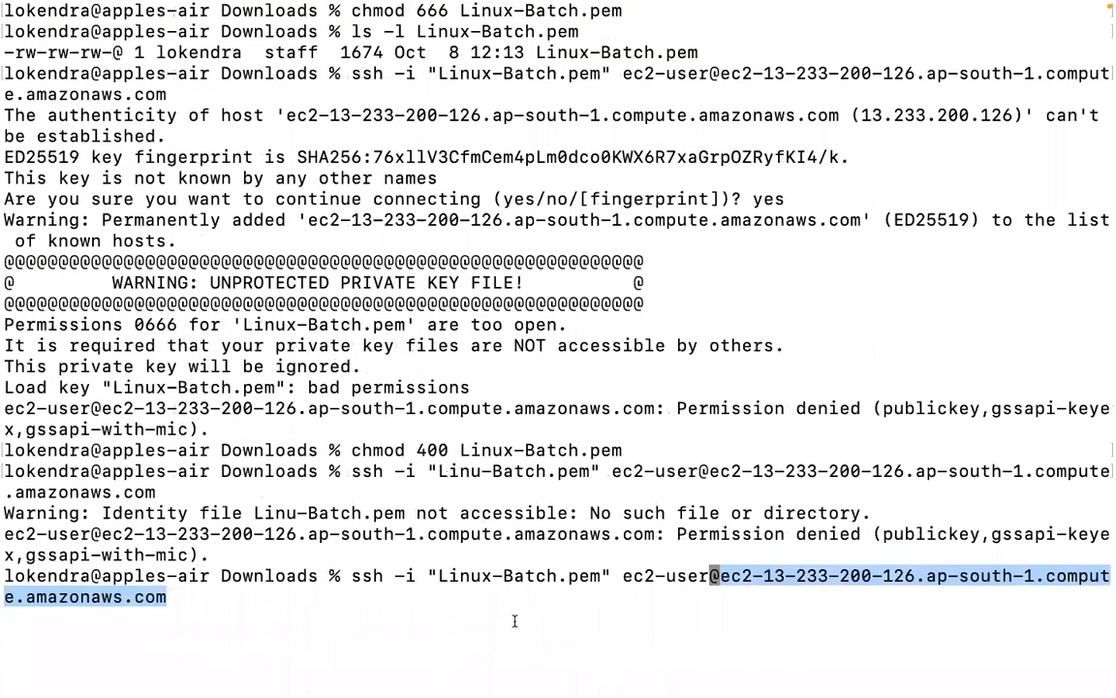
Highlight the public DNS host name after ec2-user@ in the pending SSH command and clear the selection
{"action": "left_click", "coordinate": [738, 576]}
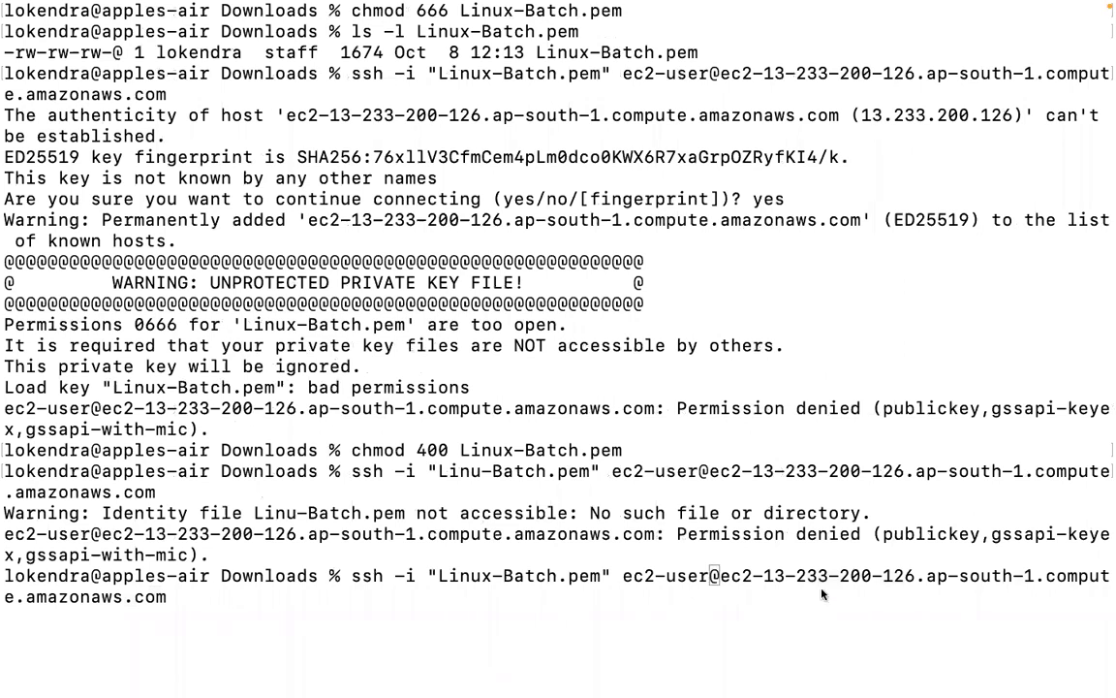
{"action": "left_click", "coordinate": [723, 576]}
{"action": "left_click_drag", "start_coordinate": [723, 576], "coordinate": [165, 601]}
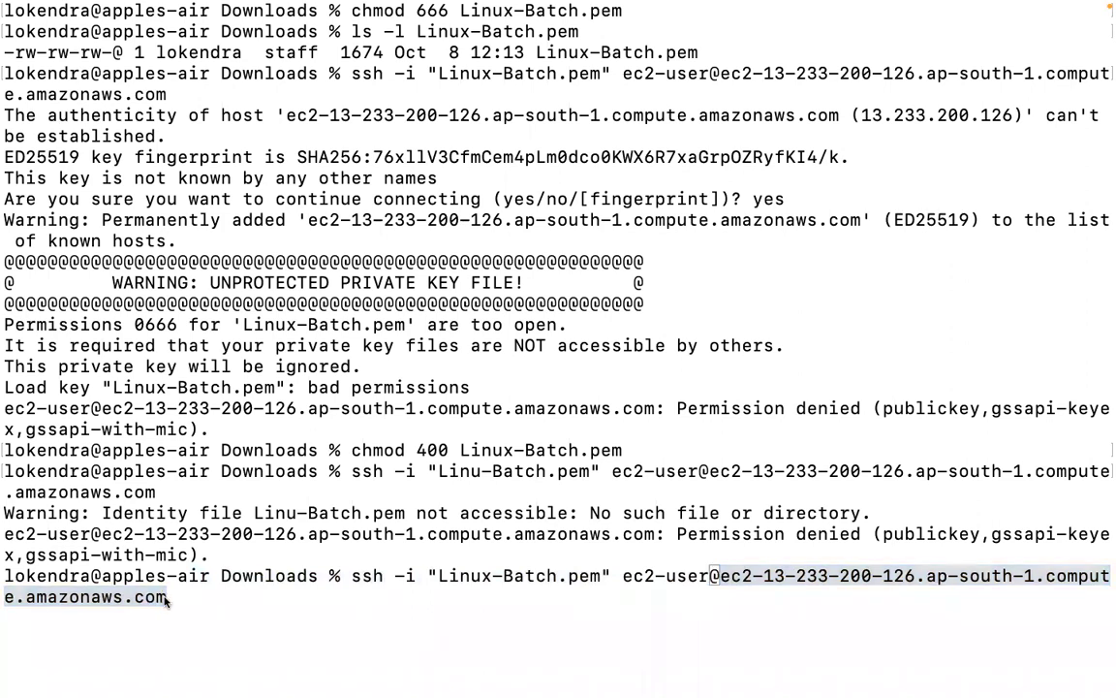
{"action": "left_click", "coordinate": [241, 607]}
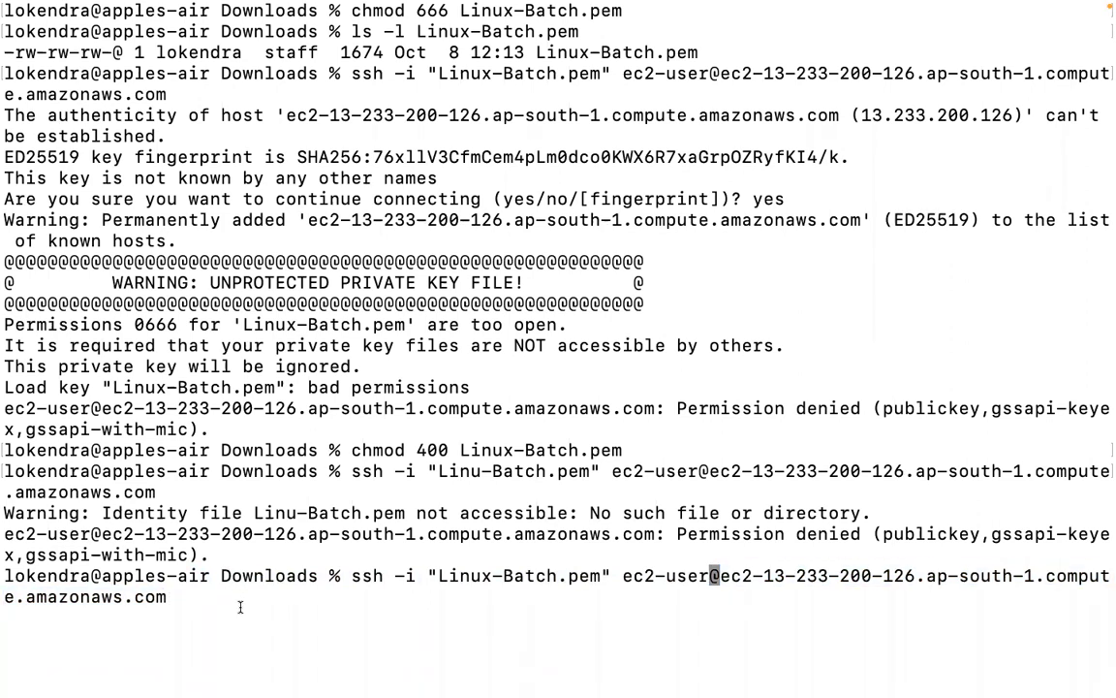